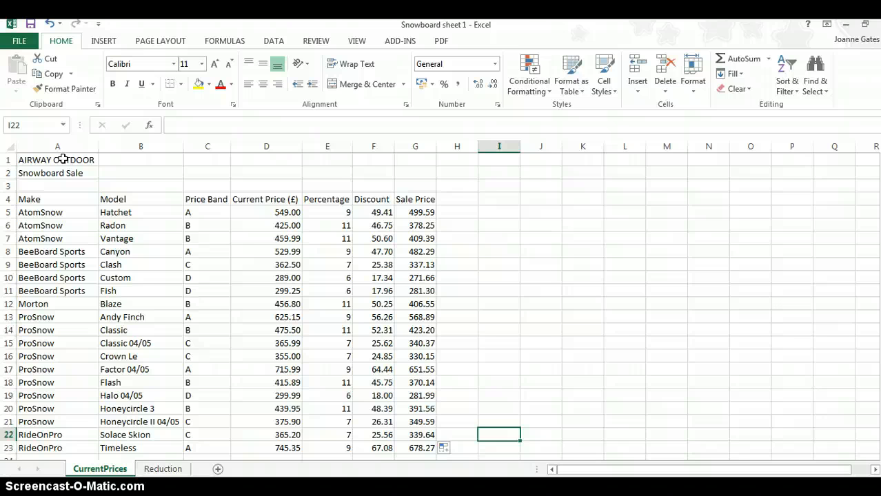
- Merge and center the AIRWAY OUTDOOR title across cells A1 to G1
{"action": "left_click", "coordinate": [142, 175]}
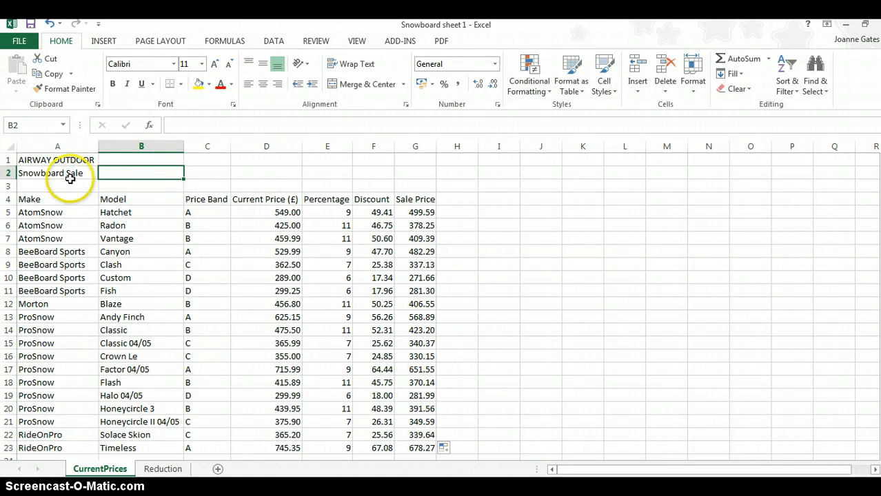
{"action": "left_click", "coordinate": [49, 160]}
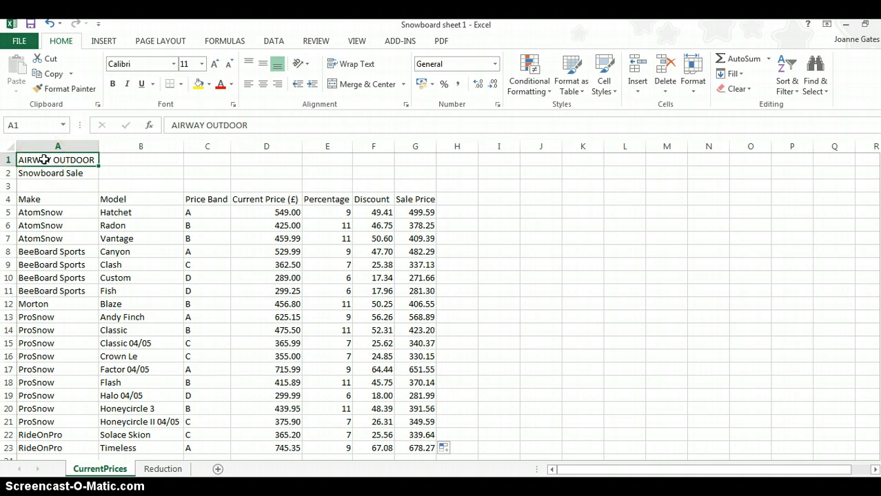
{"action": "left_click", "coordinate": [49, 160]}
{"action": "left_click_drag", "start_coordinate": [107, 159], "coordinate": [404, 160]}
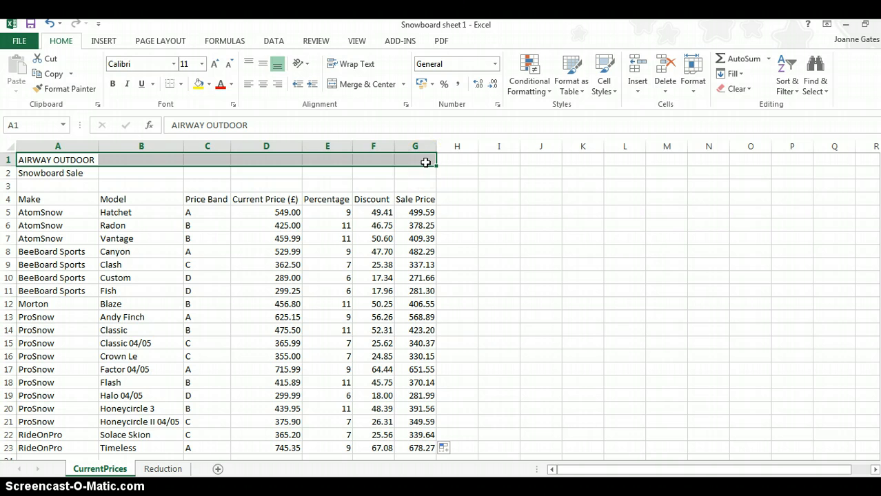
{"action": "left_click", "coordinate": [351, 86]}
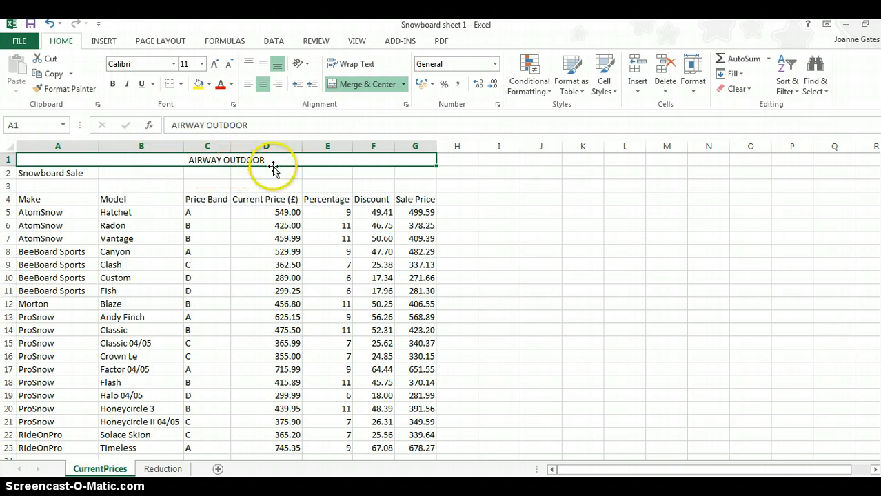
- Set the AIRWAY OUTDOOR title to font size 16 and make it bold
{"action": "left_click", "coordinate": [173, 64]}
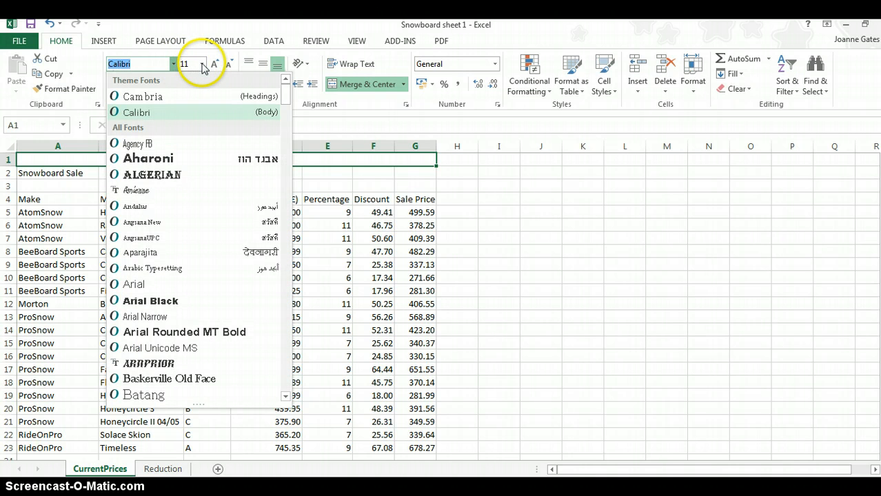
{"action": "left_click", "coordinate": [202, 67]}
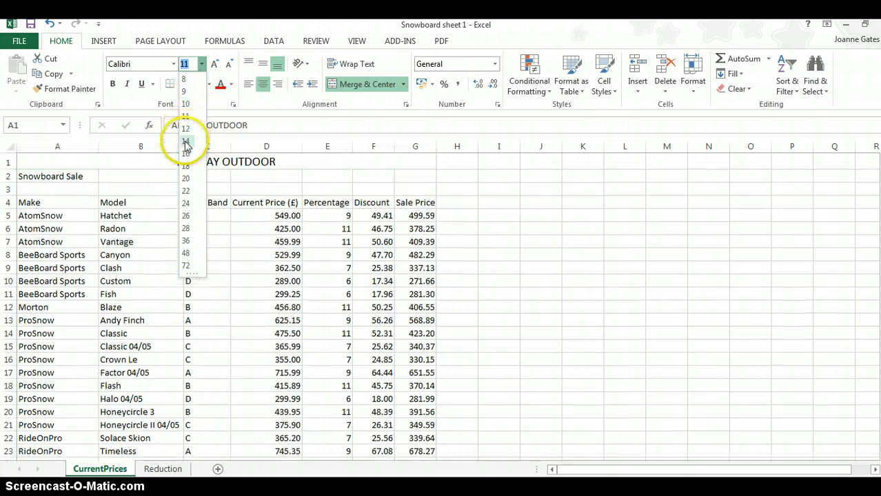
{"action": "left_click", "coordinate": [186, 153]}
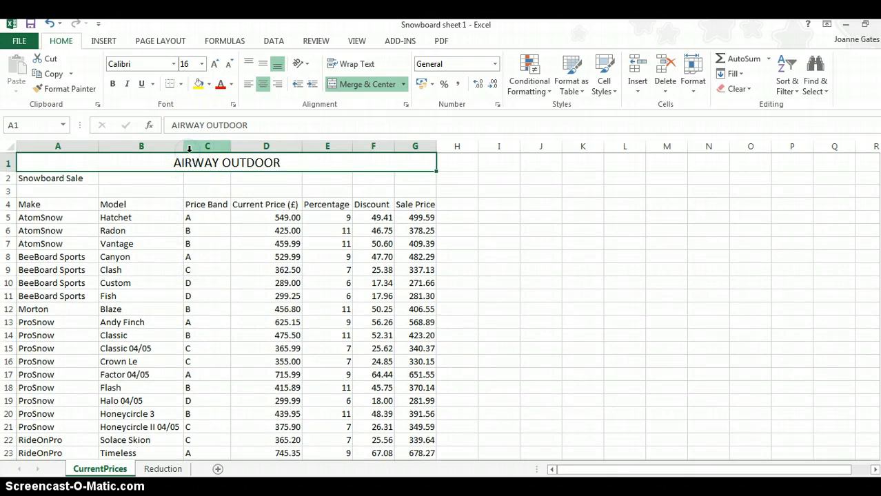
{"action": "left_click", "coordinate": [112, 84]}
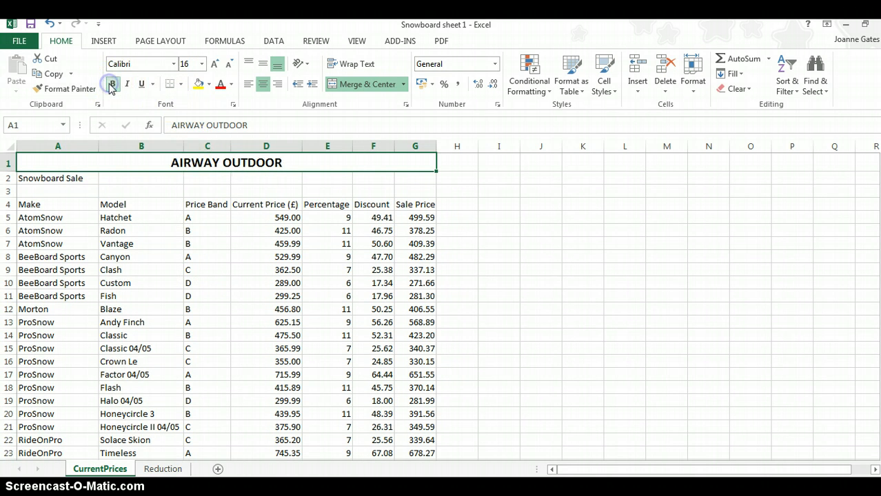
{"action": "left_click", "coordinate": [221, 186]}
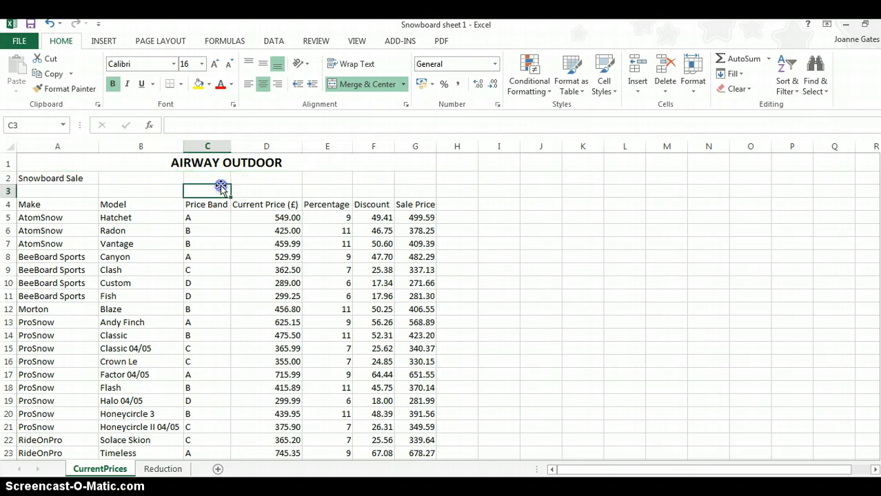
- Merge and center the Snowboard Sale subtitle across cells A2 to G2 and set its font size to 14
{"action": "left_click", "coordinate": [64, 178]}
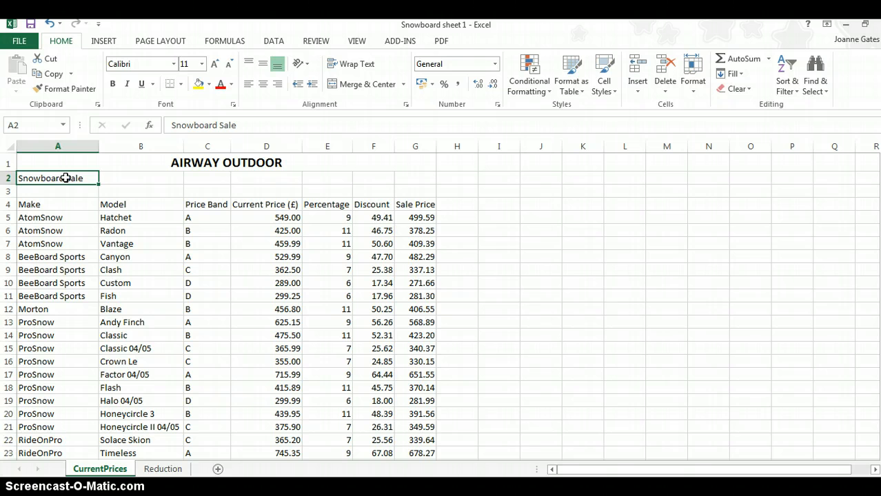
{"action": "left_click_drag", "start_coordinate": [96, 178], "coordinate": [424, 181]}
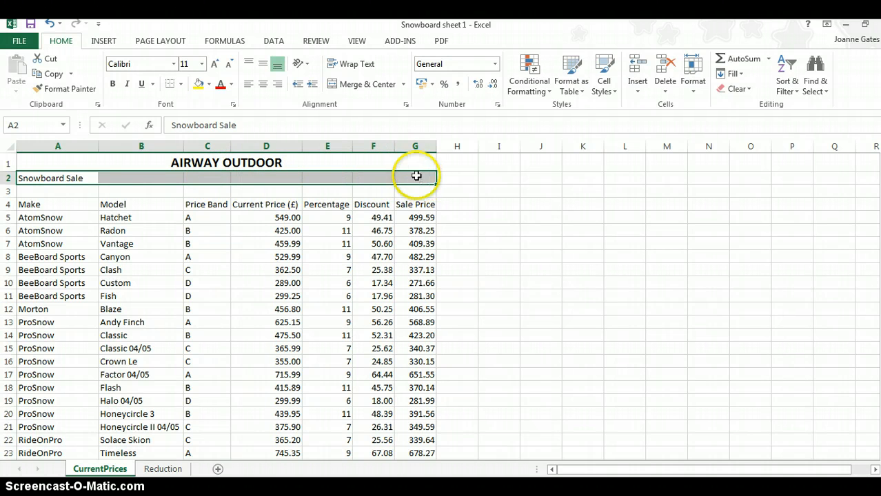
{"action": "left_click", "coordinate": [350, 86]}
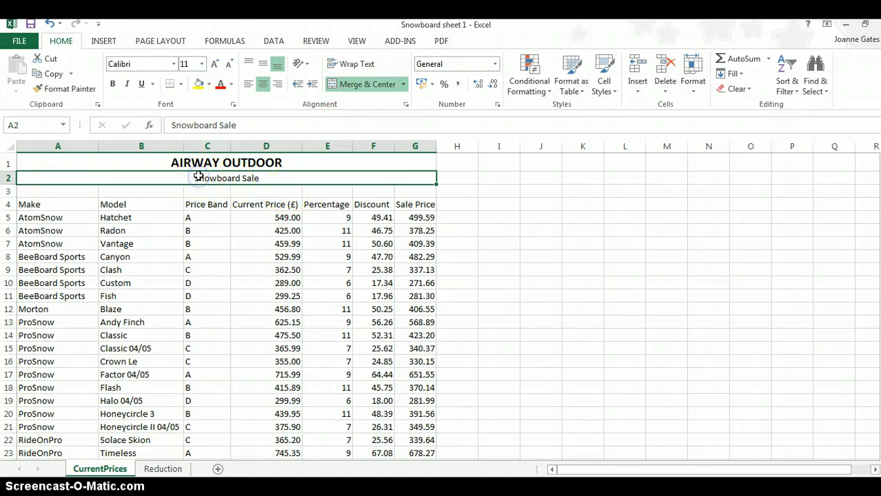
{"action": "left_click", "coordinate": [201, 63]}
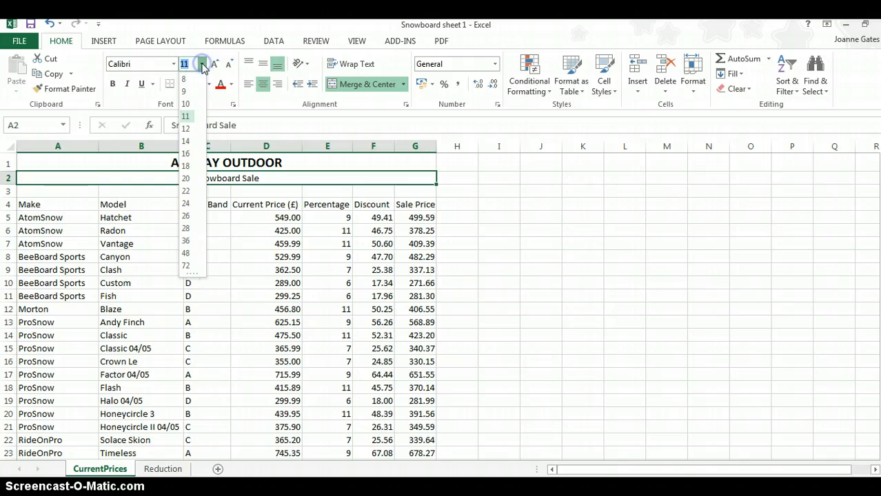
{"action": "left_click", "coordinate": [191, 141]}
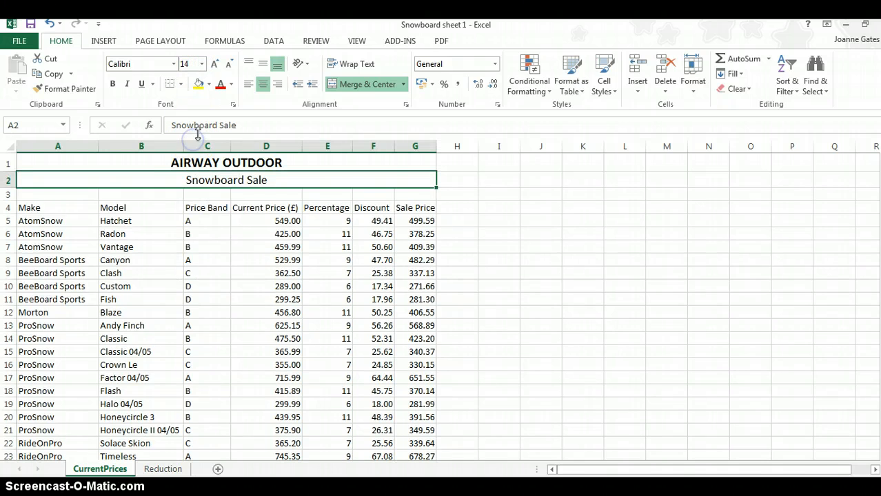
{"action": "left_click", "coordinate": [195, 196]}
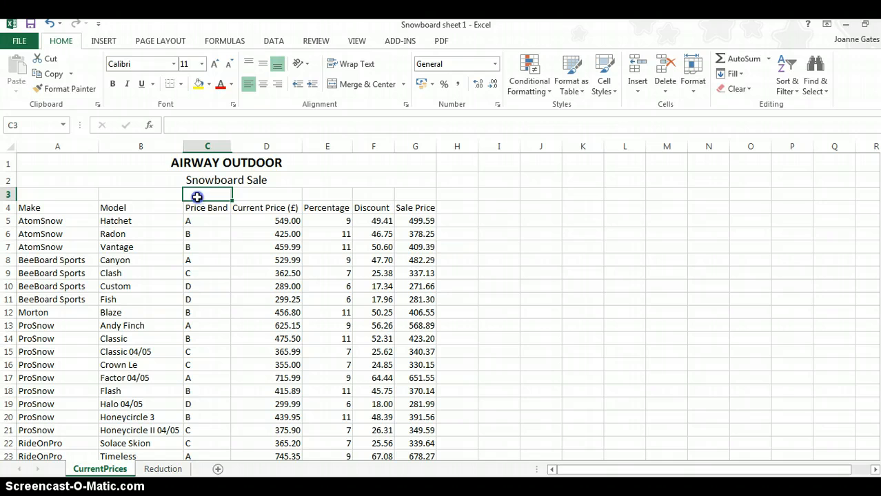
- Review the column headings in row 4, from Make through Sale Price
{"action": "left_click", "coordinate": [40, 208]}
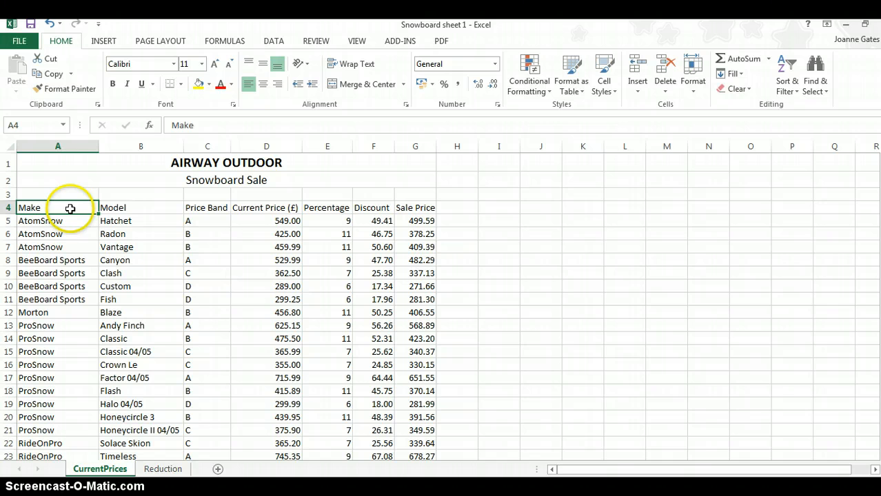
{"action": "left_click", "coordinate": [134, 208]}
{"action": "left_click", "coordinate": [209, 209]}
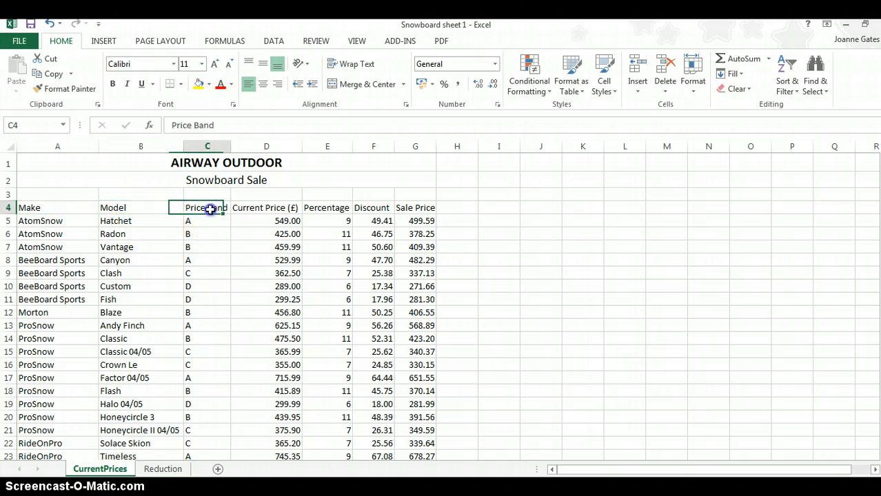
{"action": "left_click", "coordinate": [284, 209]}
{"action": "left_click", "coordinate": [323, 210]}
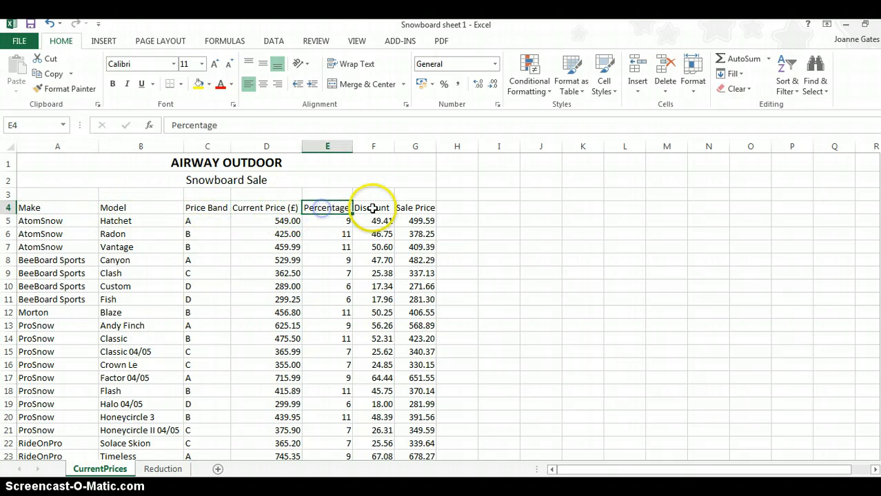
{"action": "left_click", "coordinate": [373, 208]}
{"action": "left_click", "coordinate": [413, 208]}
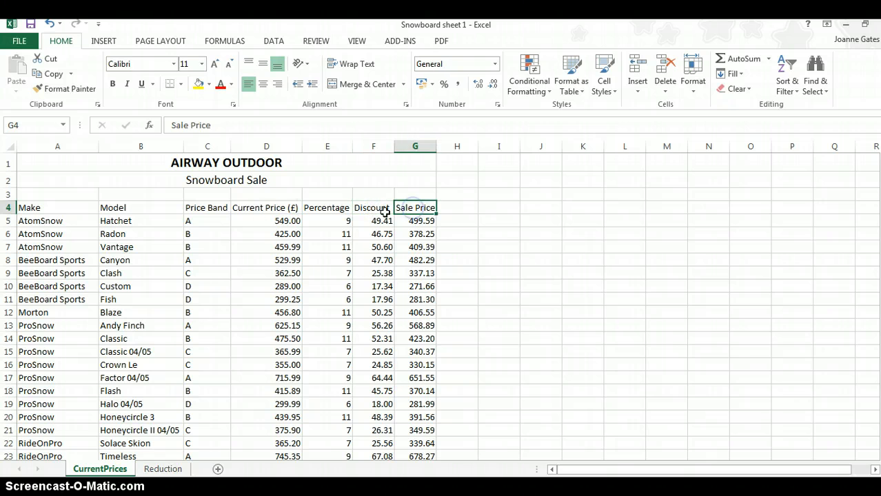
{"action": "left_click", "coordinate": [116, 206]}
- Format the column headings in A4 to G4 with font size 12 and bold
{"action": "left_click", "coordinate": [50, 205]}
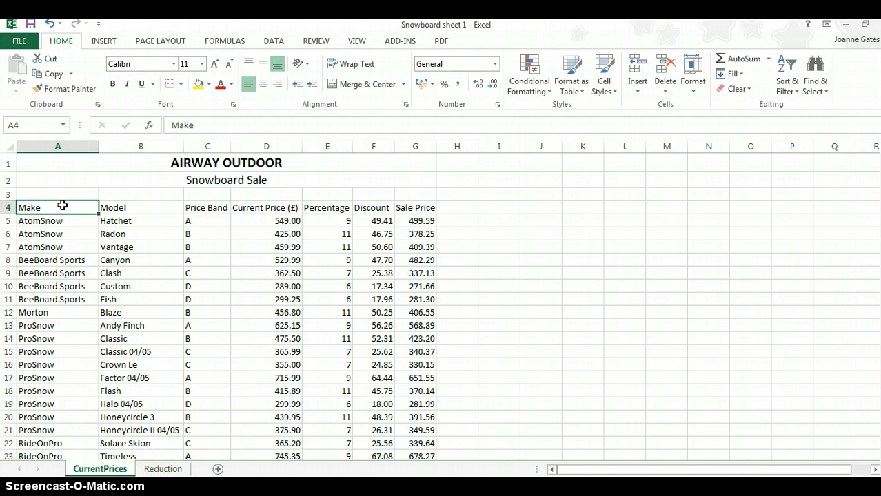
{"action": "left_click_drag", "start_coordinate": [62, 206], "coordinate": [409, 210]}
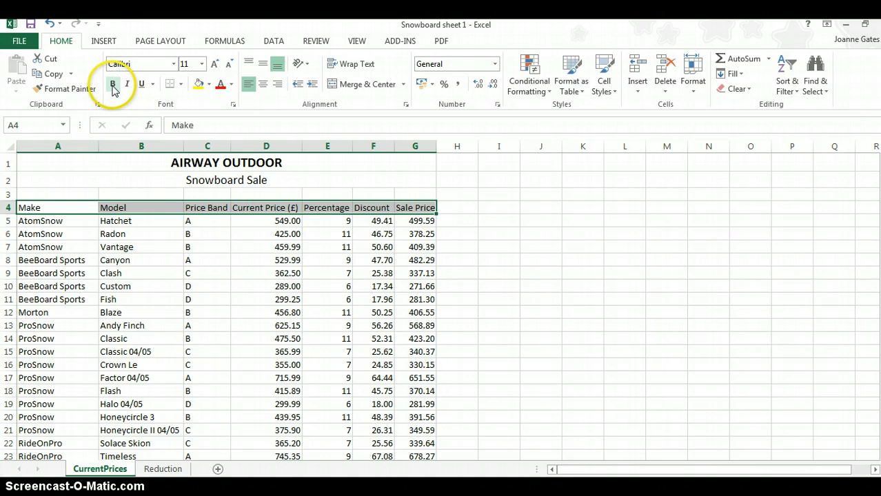
{"action": "left_click", "coordinate": [202, 64]}
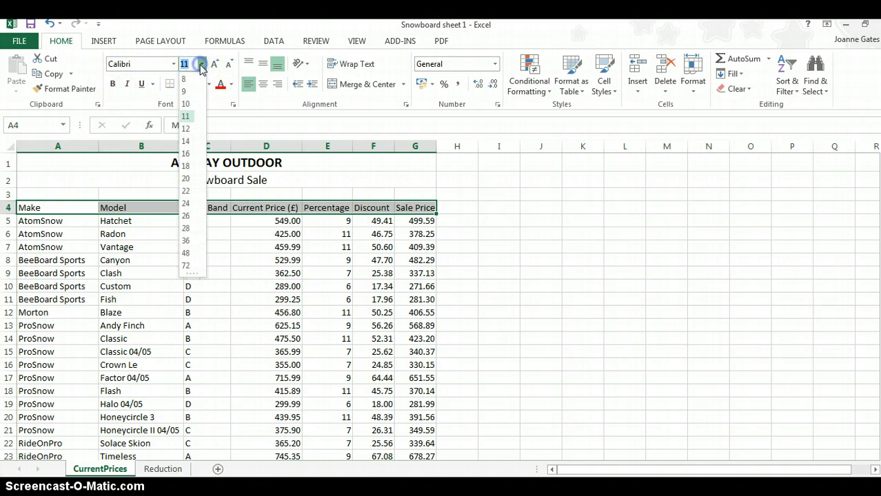
{"action": "left_click", "coordinate": [186, 128]}
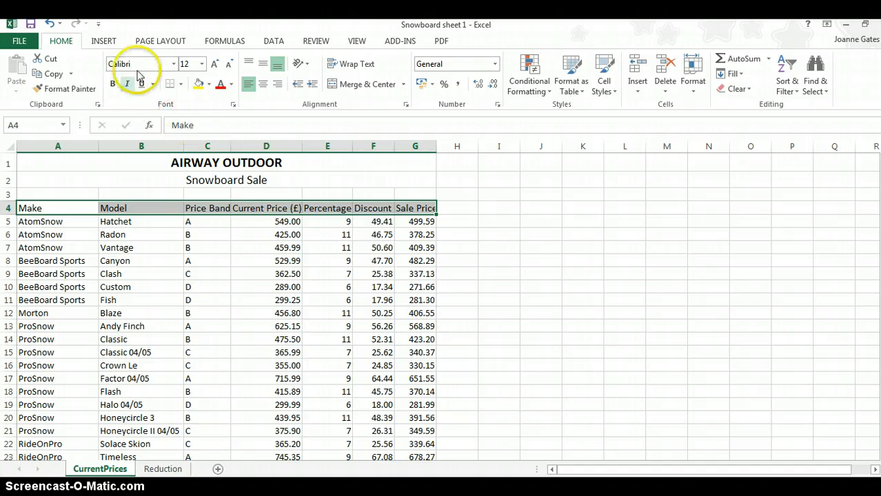
{"action": "left_click", "coordinate": [112, 84]}
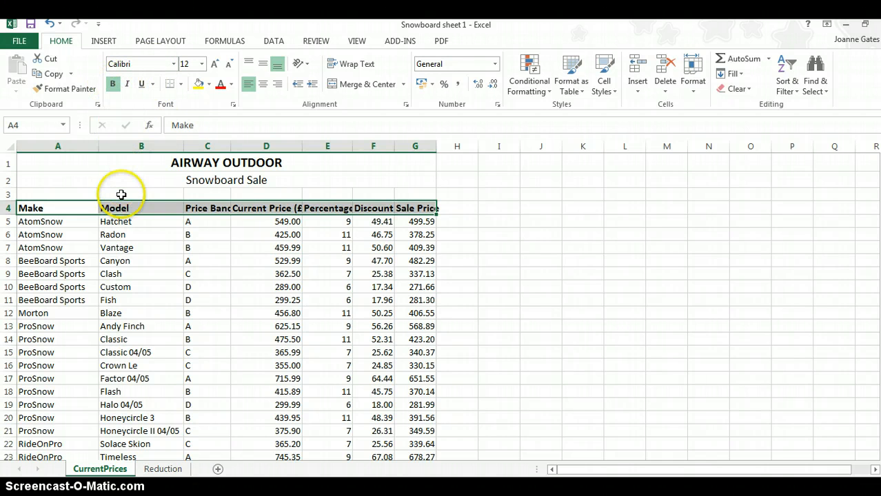
{"action": "left_click", "coordinate": [463, 246]}
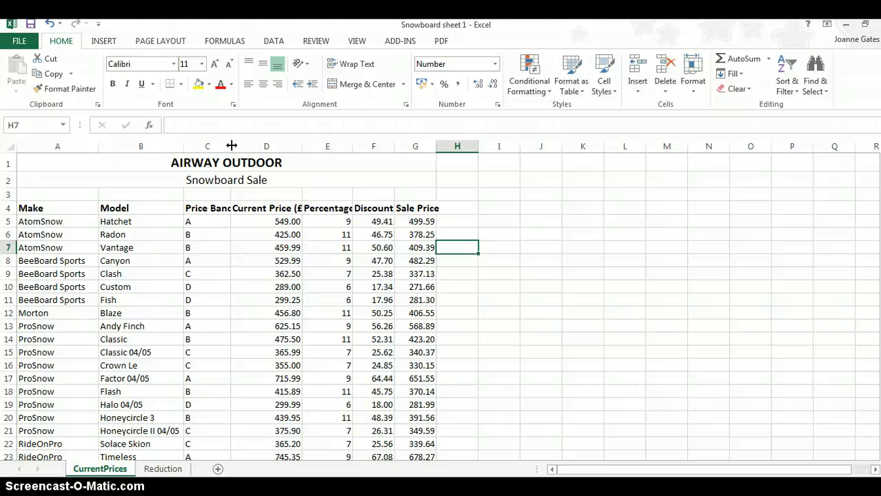
- AutoFit the widths of columns C through G so their bold headings fit
{"action": "double_click", "coordinate": [232, 145]}
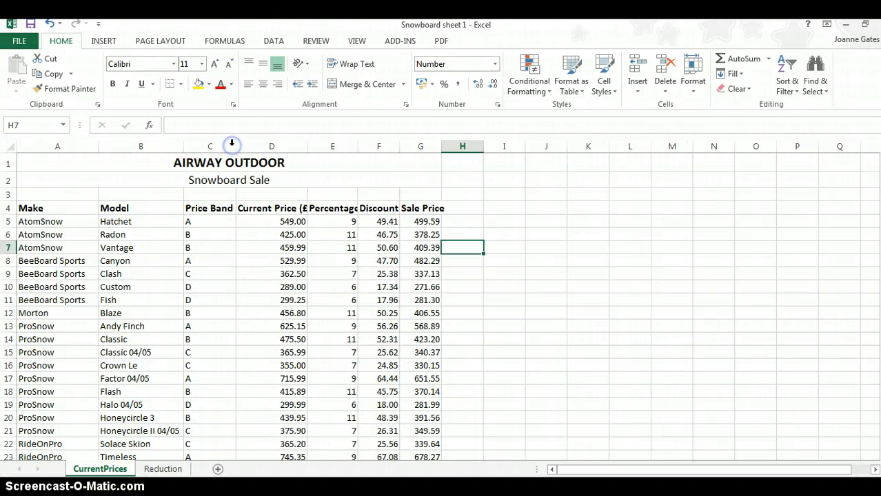
{"action": "double_click", "coordinate": [307, 145]}
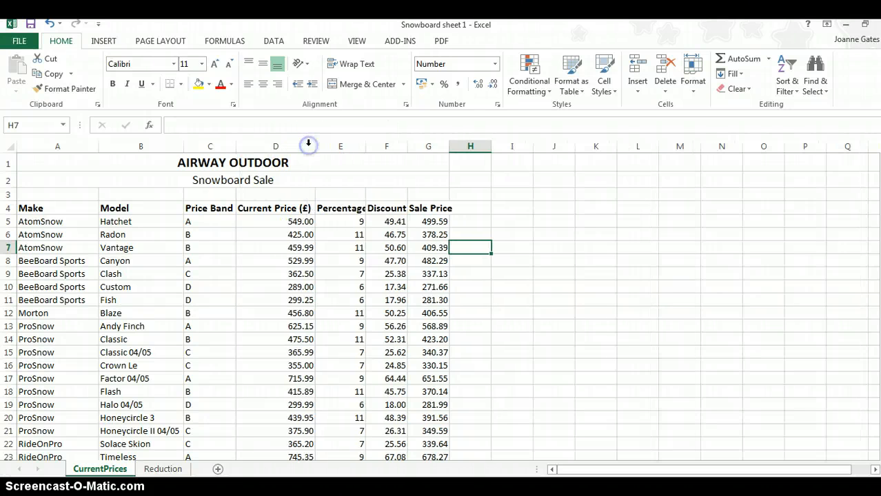
{"action": "double_click", "coordinate": [367, 146]}
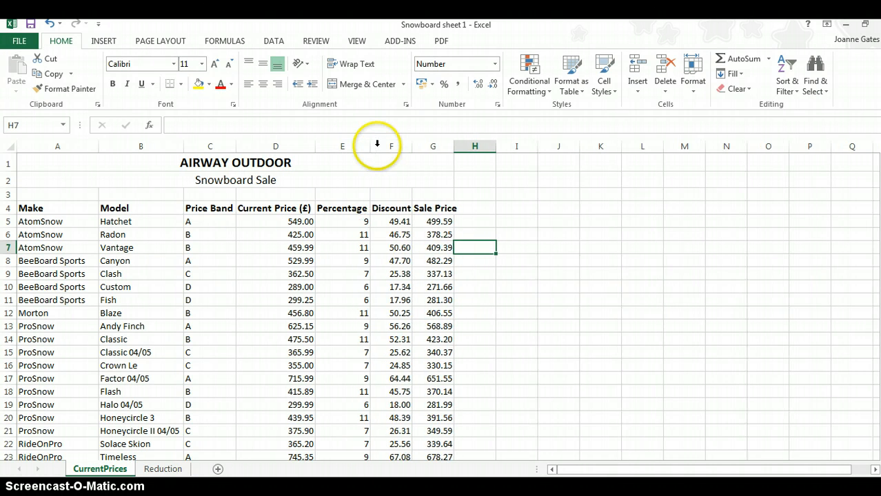
{"action": "left_click", "coordinate": [412, 146]}
{"action": "double_click", "coordinate": [412, 146]}
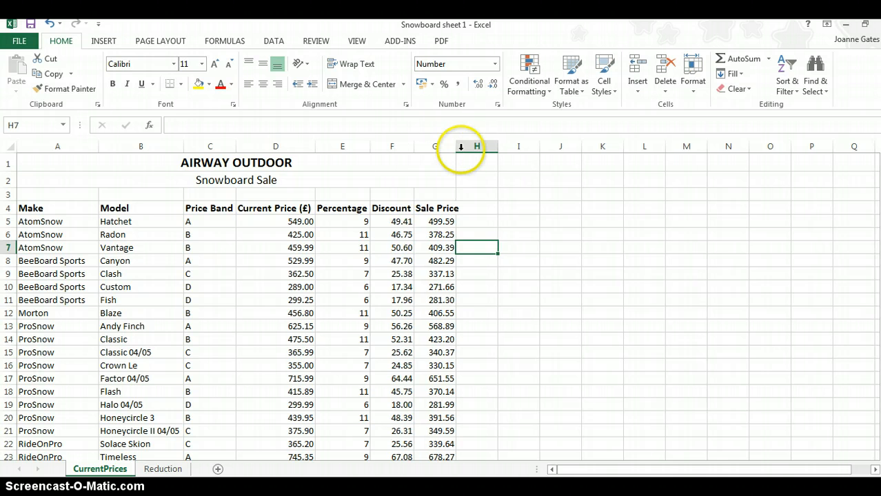
{"action": "left_click", "coordinate": [454, 148]}
{"action": "double_click", "coordinate": [454, 148]}
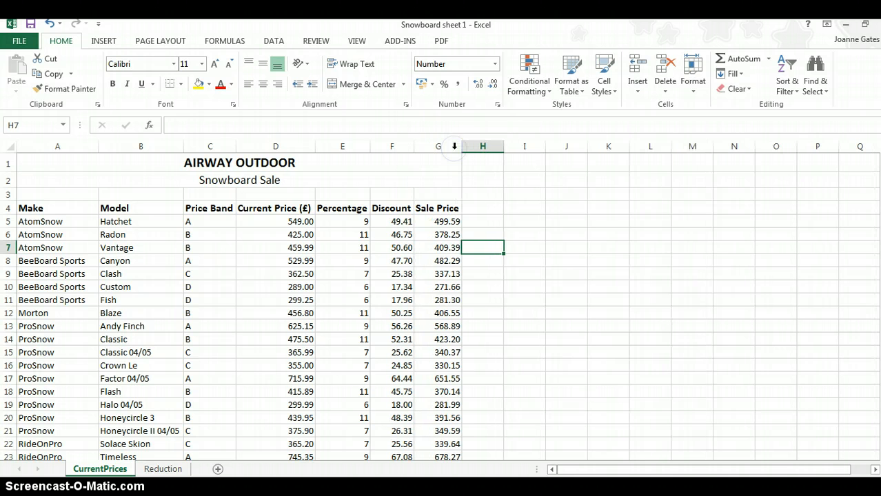
{"action": "left_click", "coordinate": [482, 221]}
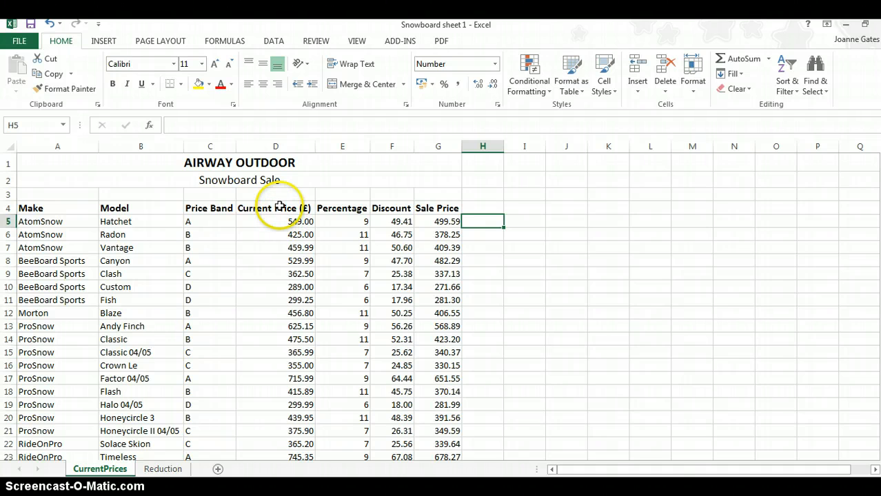
{"action": "left_click", "coordinate": [282, 146]}
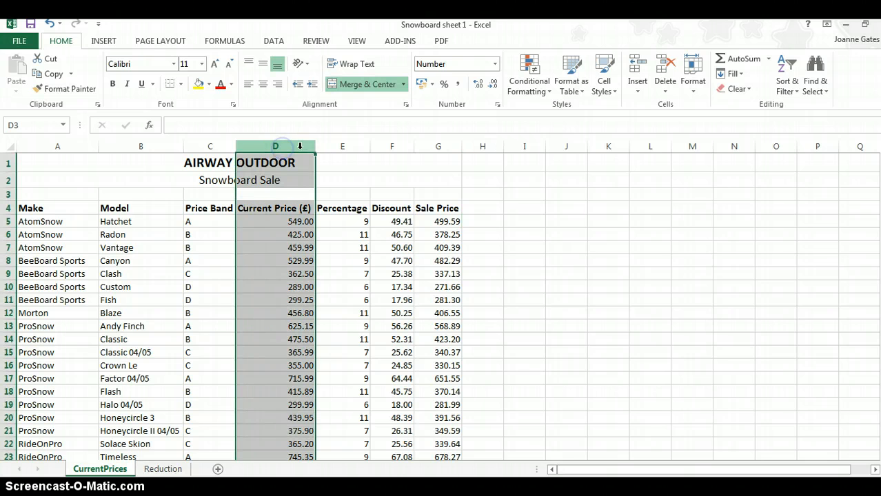
{"action": "left_click", "coordinate": [388, 146]}
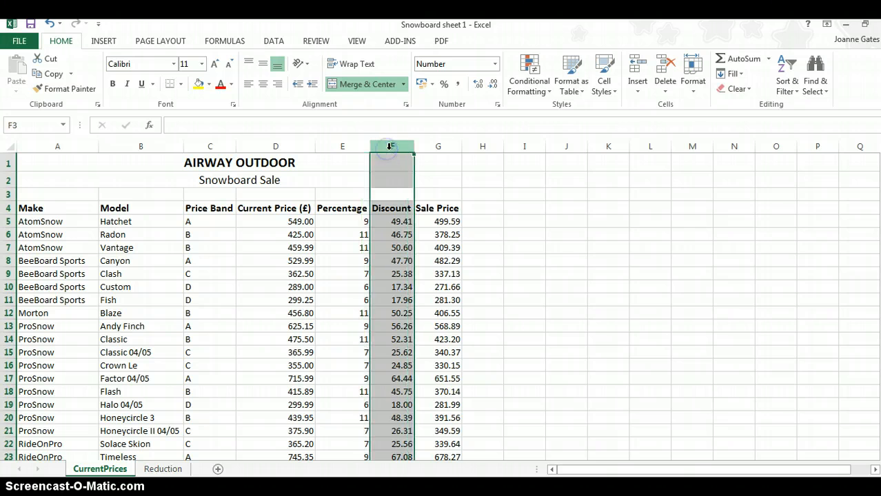
{"action": "left_click", "coordinate": [437, 146]}
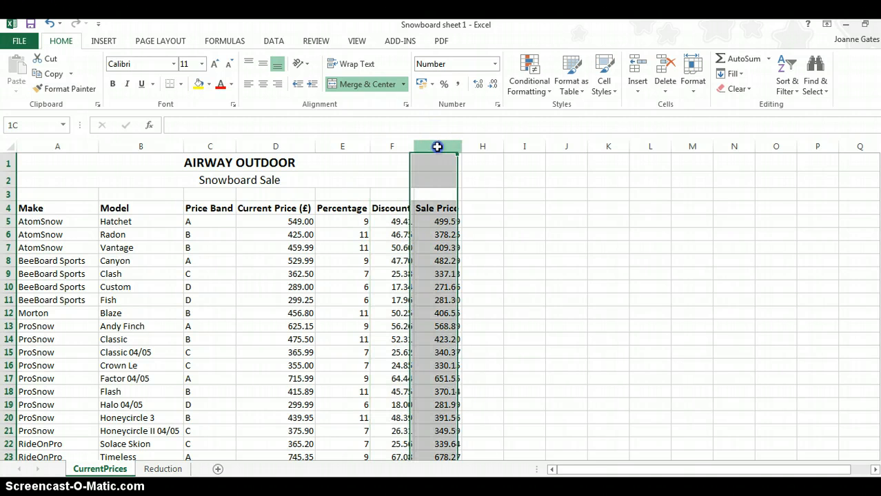
{"action": "left_click", "coordinate": [530, 274]}
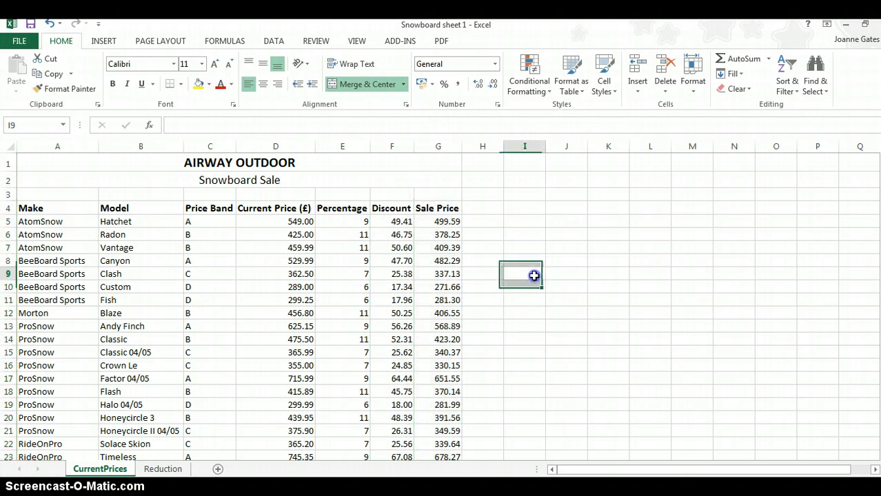
- Format the whole Current Price (£) column D as Currency with the £ symbol
{"action": "left_click", "coordinate": [293, 286]}
{"action": "left_click", "coordinate": [296, 221]}
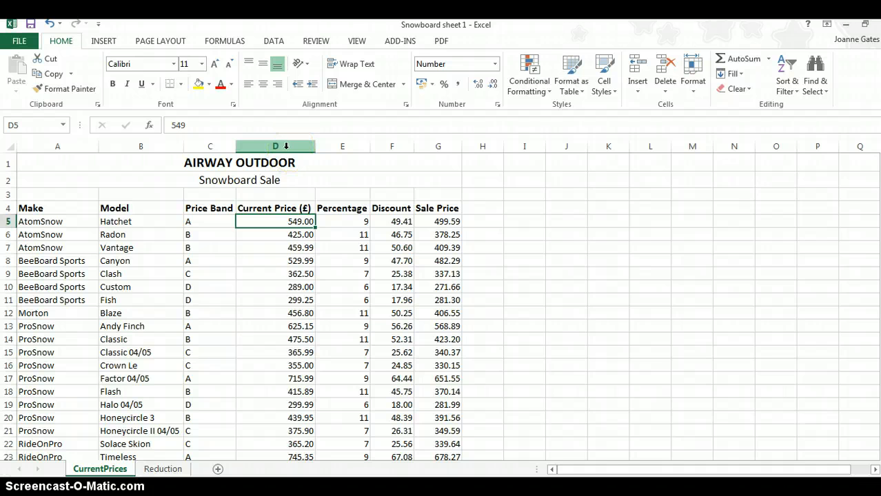
{"action": "left_click_drag", "start_coordinate": [271, 225], "coordinate": [279, 441]}
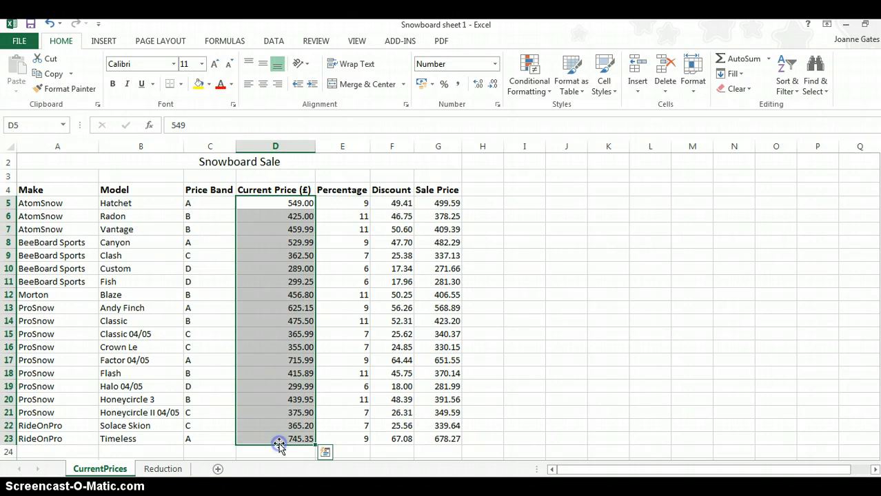
{"action": "left_click", "coordinate": [277, 270]}
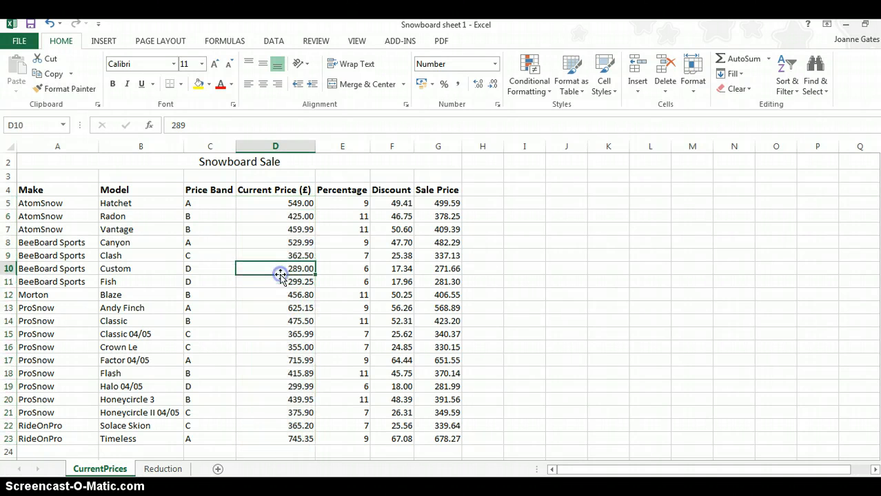
{"action": "left_click", "coordinate": [276, 144]}
{"action": "left_click", "coordinate": [275, 146]}
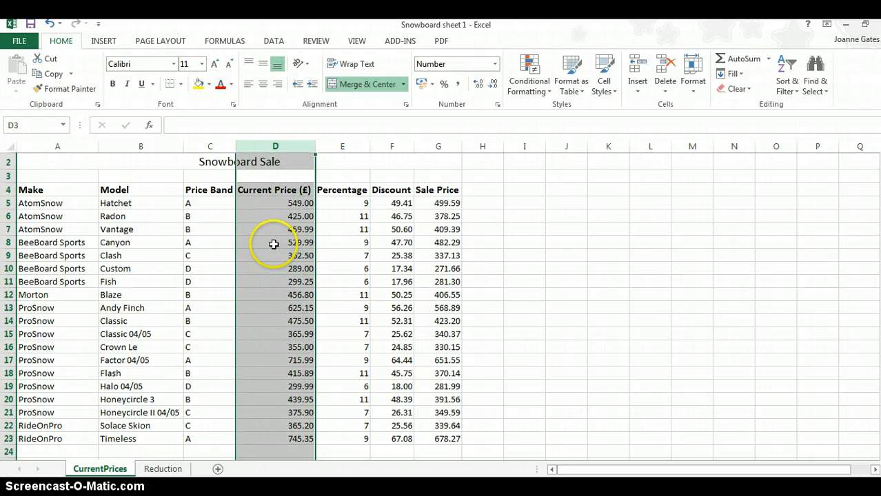
{"action": "right_click", "coordinate": [271, 216]}
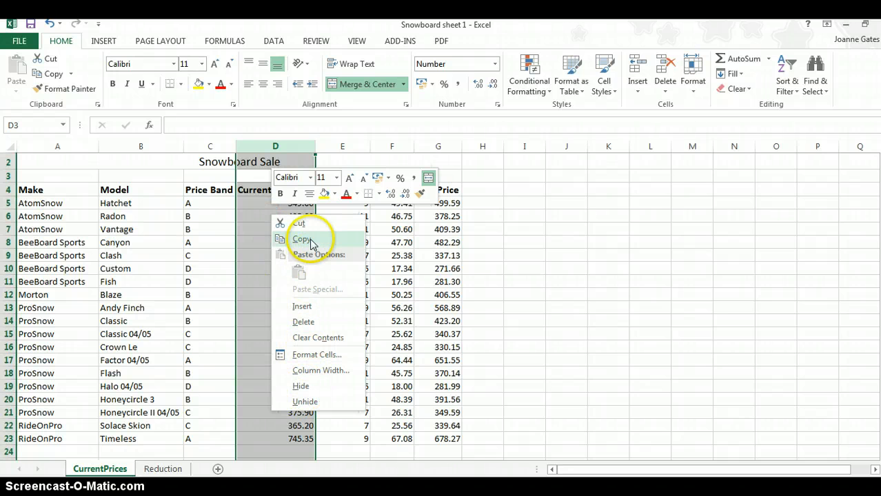
{"action": "left_click", "coordinate": [301, 355]}
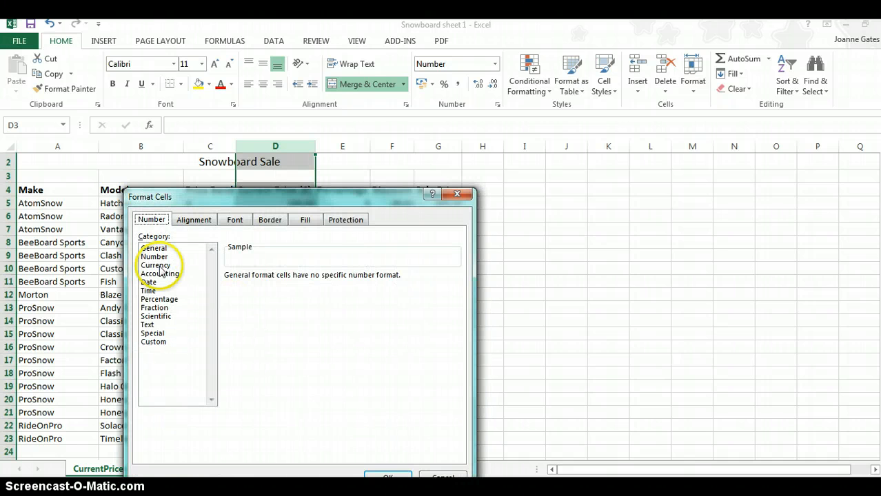
{"action": "left_click", "coordinate": [156, 266]}
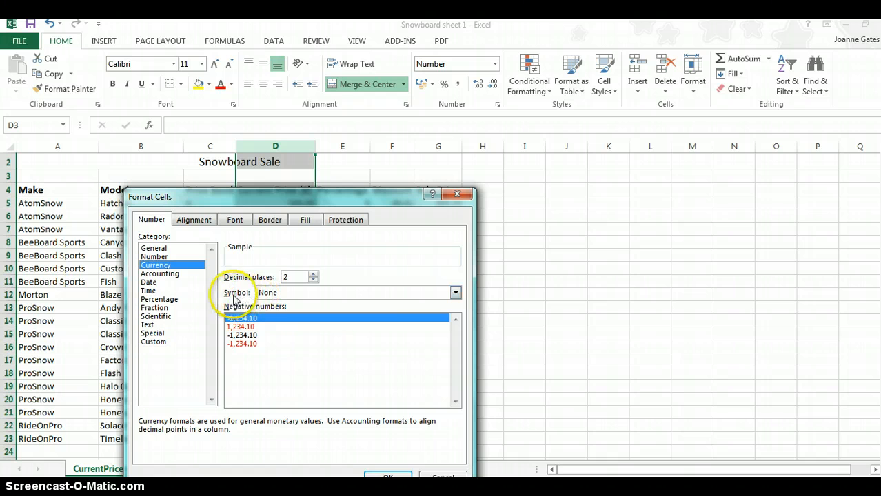
{"action": "left_click", "coordinate": [266, 293]}
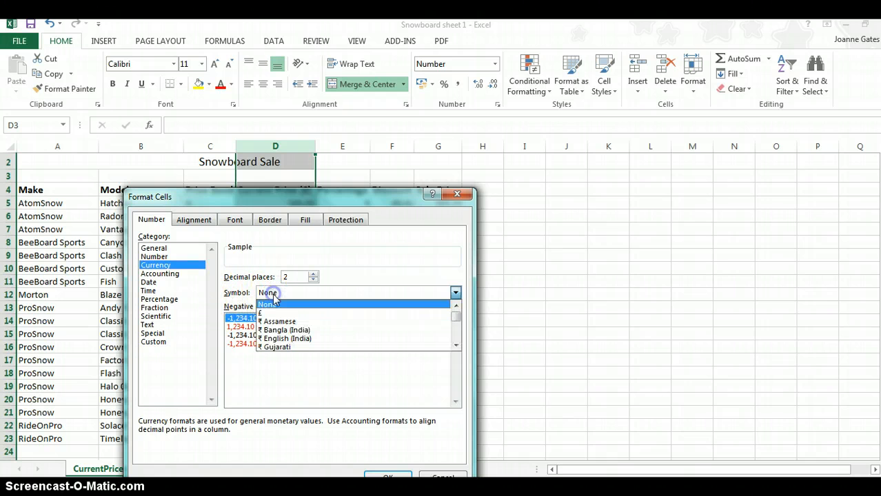
{"action": "left_click", "coordinate": [271, 315]}
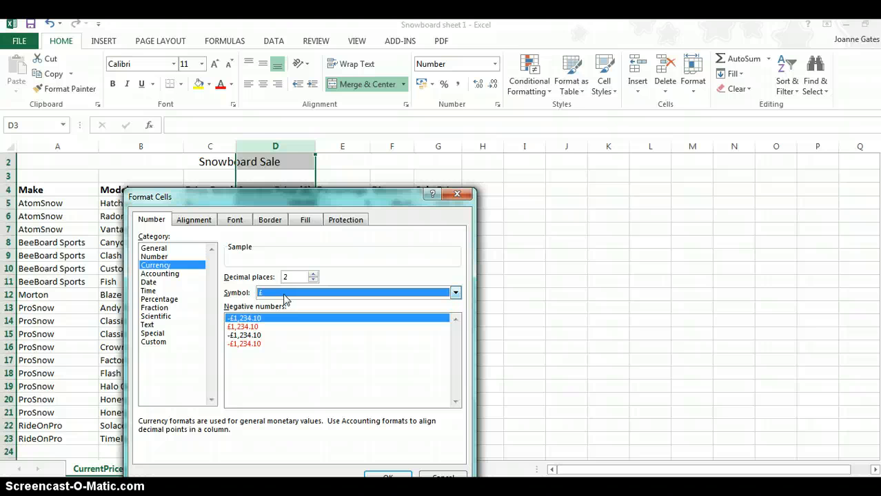
{"action": "left_click", "coordinate": [387, 477]}
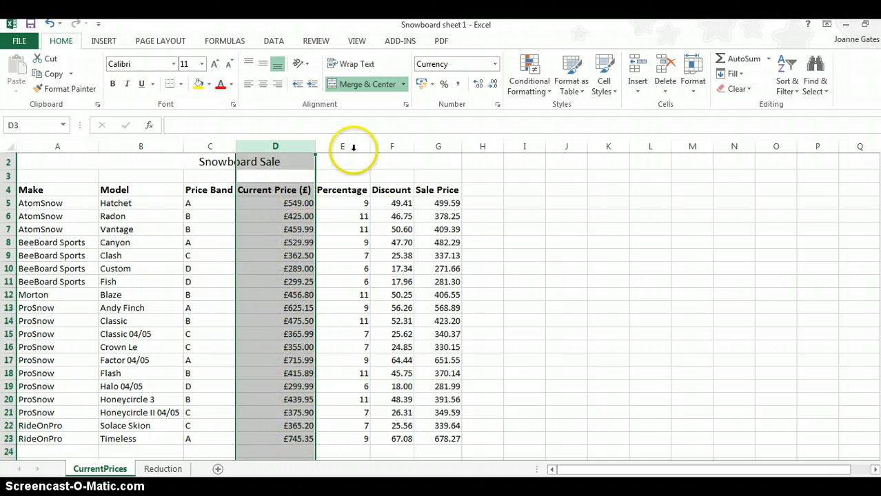
- Format the whole Discount column F as Currency with the £ symbol
{"action": "left_click", "coordinate": [388, 144]}
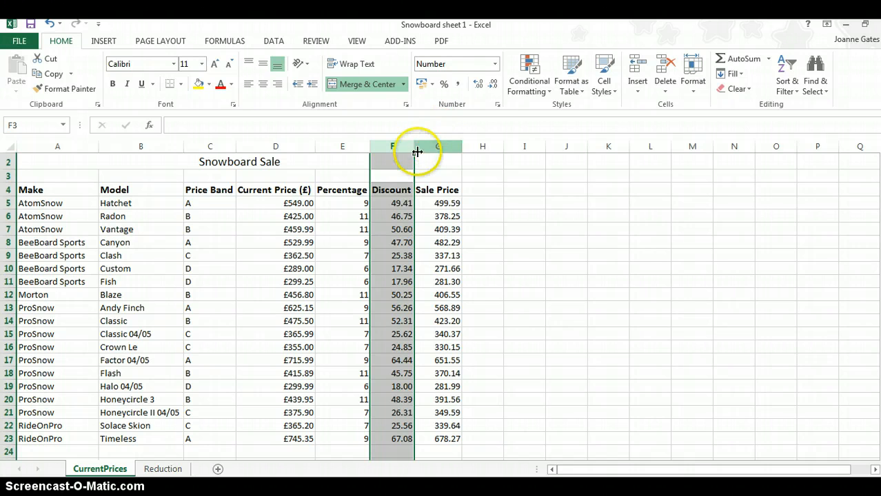
{"action": "right_click", "coordinate": [391, 148]}
{"action": "left_click", "coordinate": [414, 292]}
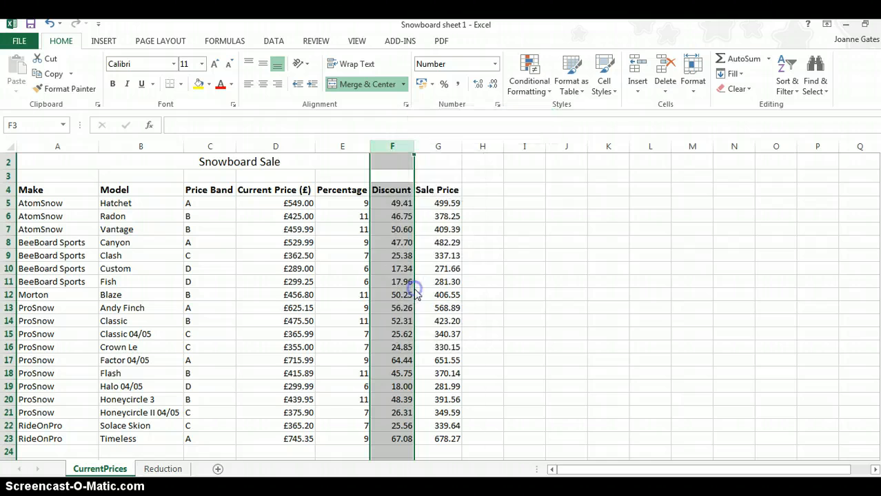
{"action": "left_click", "coordinate": [269, 206]}
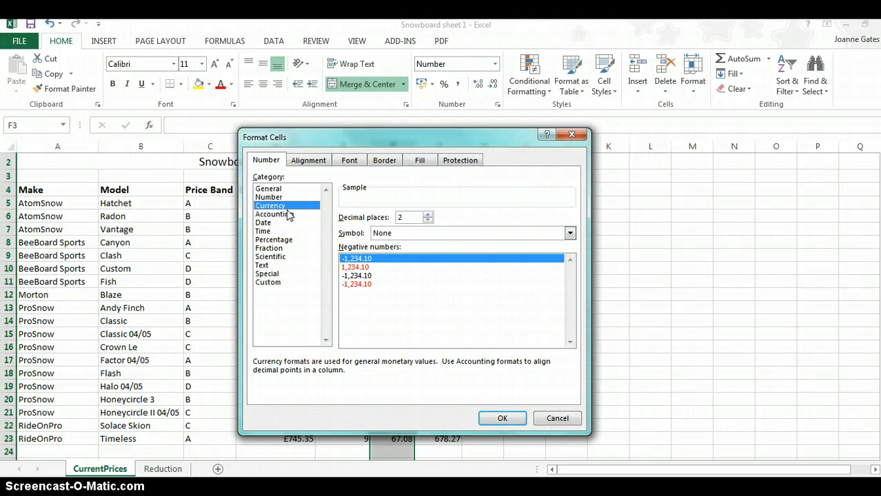
{"action": "left_click", "coordinate": [398, 233]}
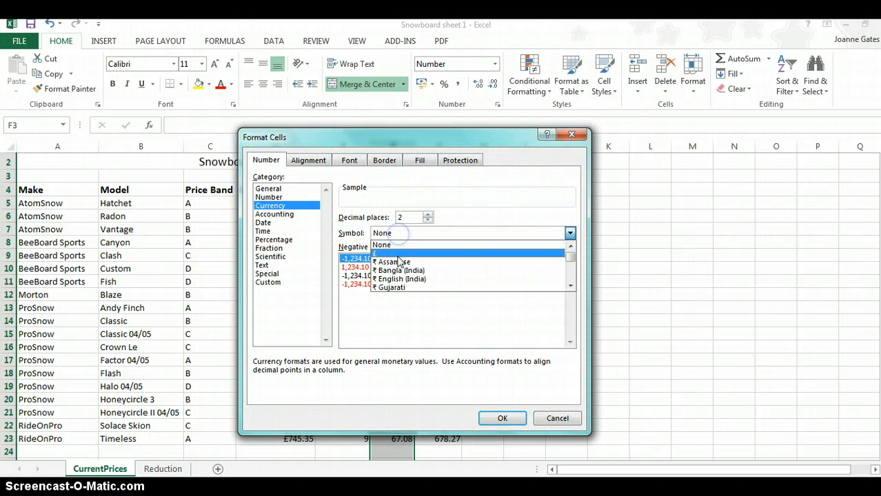
{"action": "left_click", "coordinate": [398, 255]}
{"action": "left_click", "coordinate": [501, 417]}
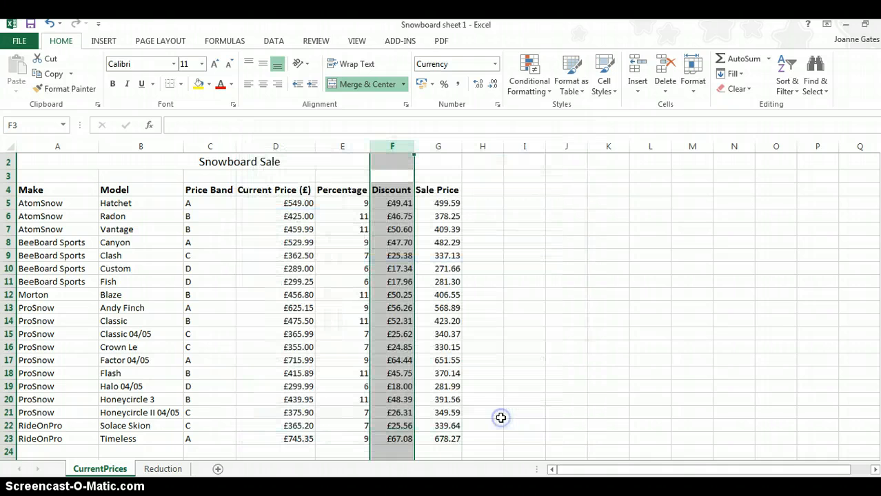
- Format the whole Sale Price column G as Currency with the £ symbol
{"action": "left_click", "coordinate": [436, 146]}
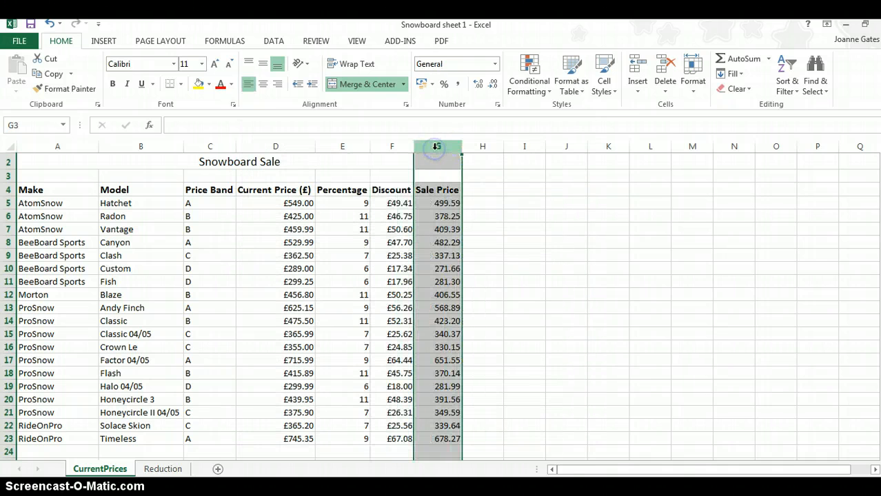
{"action": "right_click", "coordinate": [437, 149]}
{"action": "left_click", "coordinate": [455, 290]}
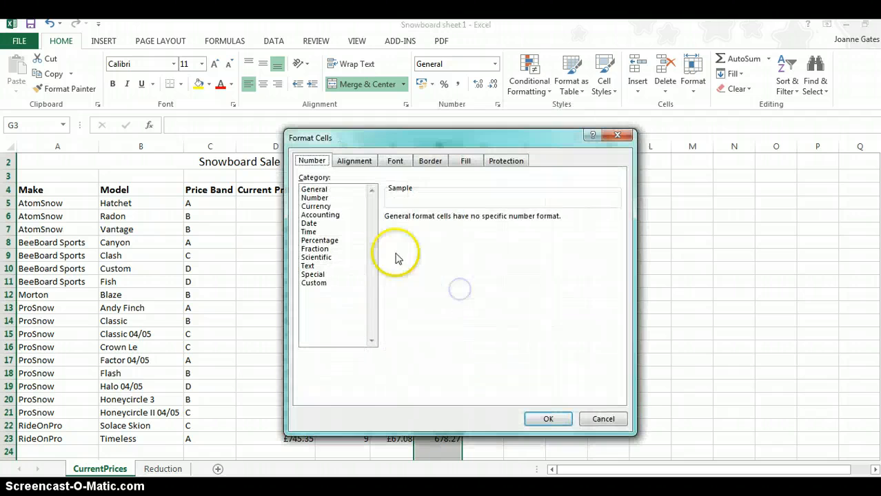
{"action": "left_click", "coordinate": [316, 206]}
{"action": "left_click", "coordinate": [459, 234]}
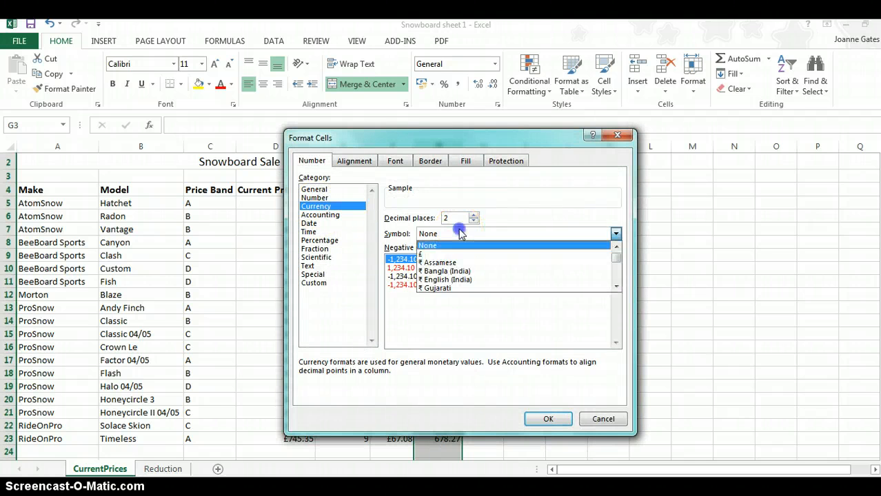
{"action": "left_click", "coordinate": [461, 256]}
{"action": "left_click", "coordinate": [548, 420]}
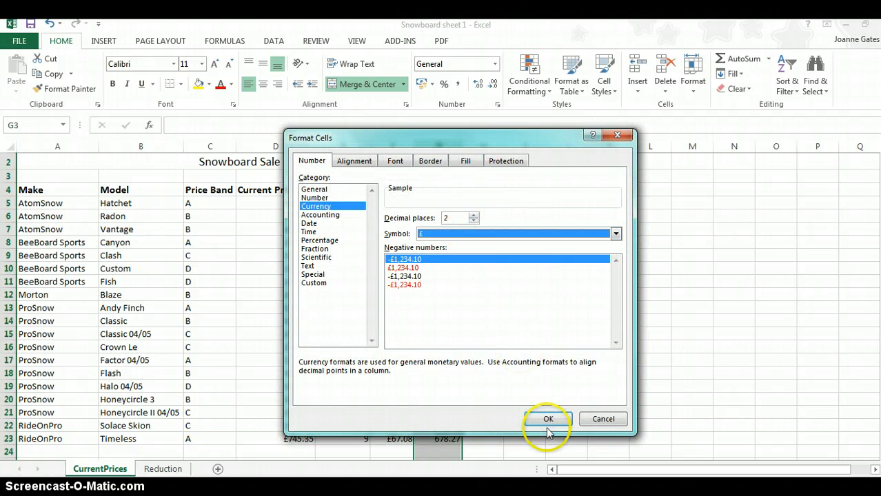
{"action": "left_click", "coordinate": [507, 351]}
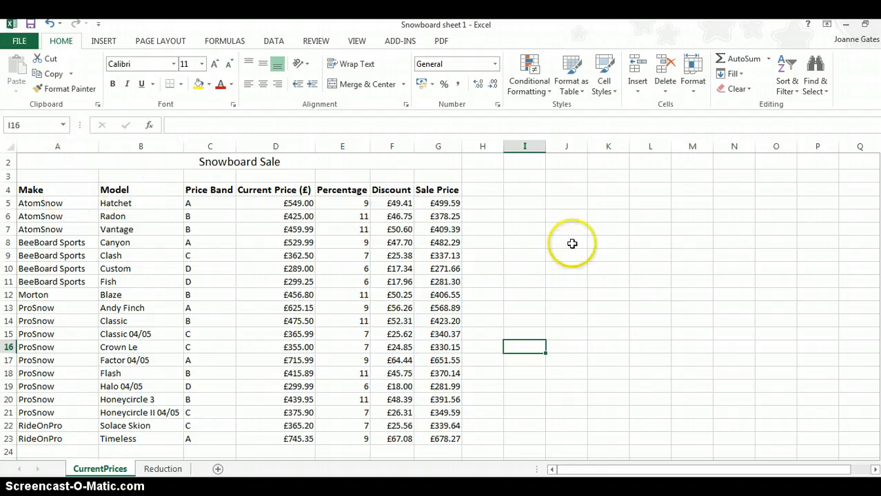
- Centre the contents of columns D through G, from Current Price to Sale Price, horizontally
{"action": "left_click_drag", "start_coordinate": [880, 314], "coordinate": [879, 308]}
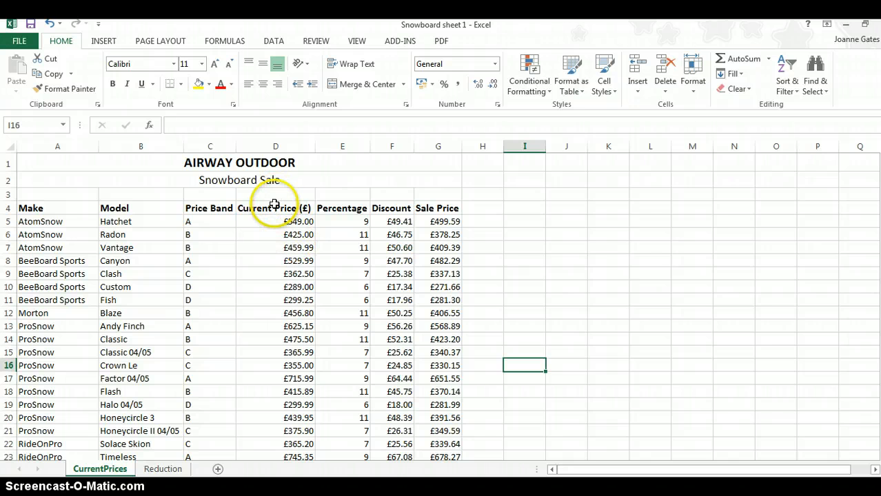
{"action": "left_click", "coordinate": [276, 145]}
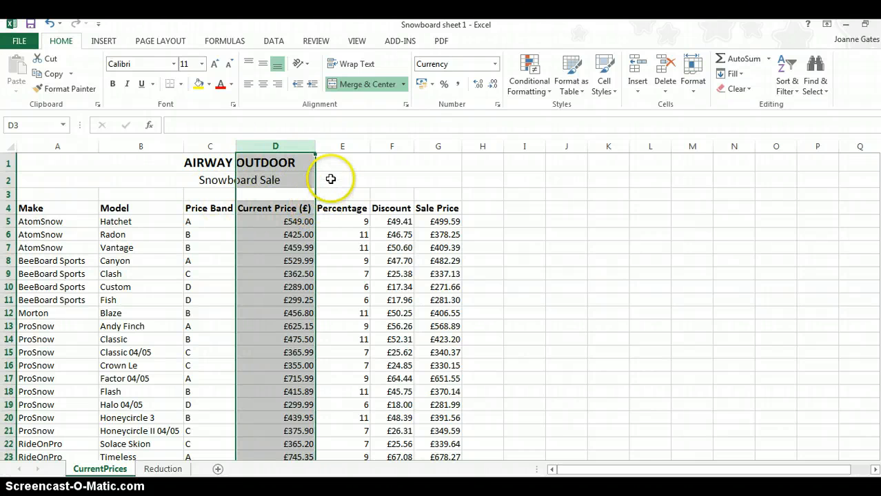
{"action": "left_click", "coordinate": [336, 146], "text": "ctrl"}
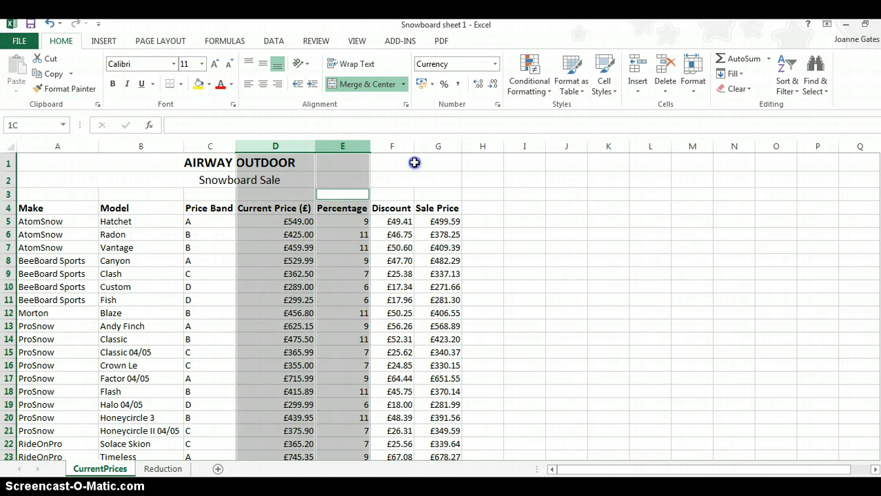
{"action": "left_click_drag", "start_coordinate": [414, 162], "coordinate": [436, 166]}
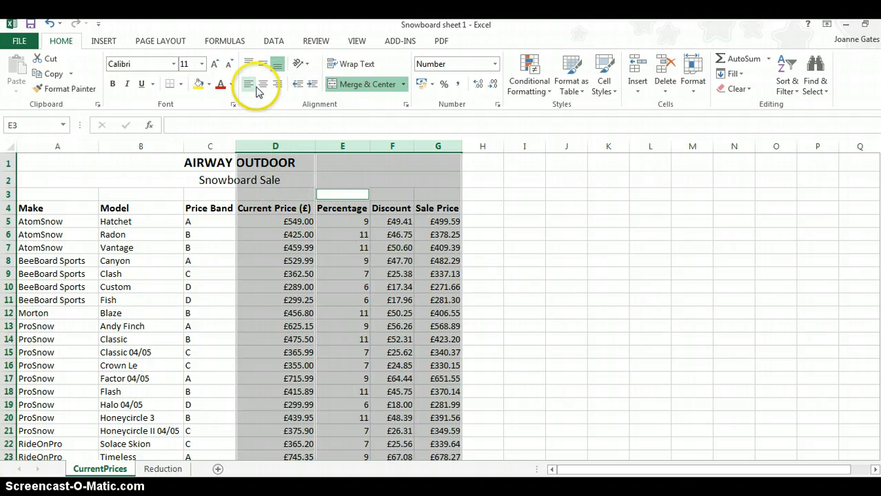
{"action": "left_click", "coordinate": [262, 83]}
{"action": "left_click", "coordinate": [524, 260]}
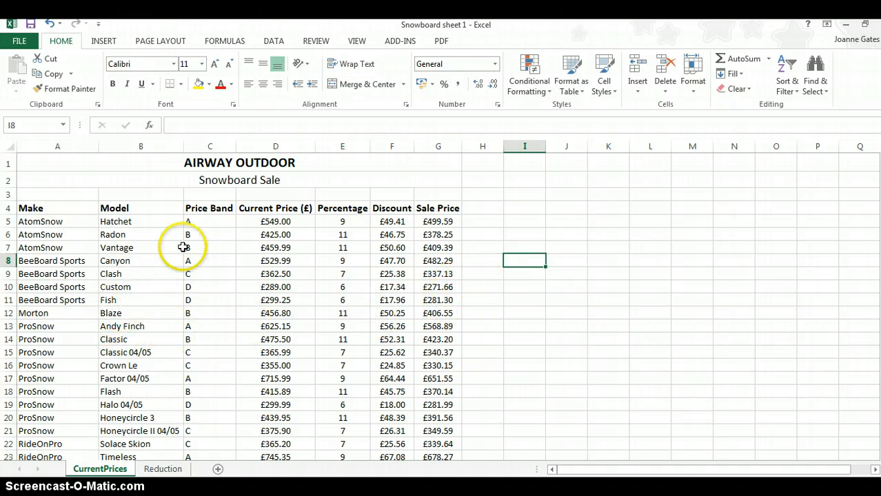
- Centre the contents of the Price Band column C horizontally
{"action": "left_click", "coordinate": [195, 142]}
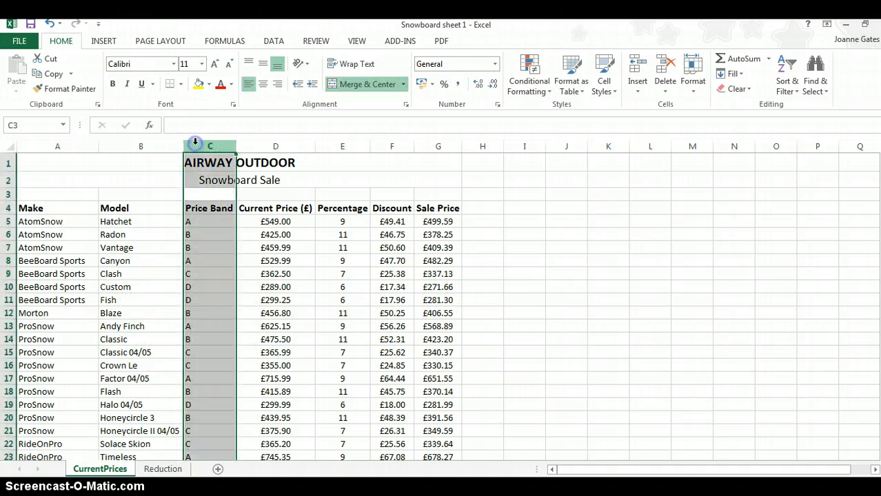
{"action": "left_click", "coordinate": [263, 84]}
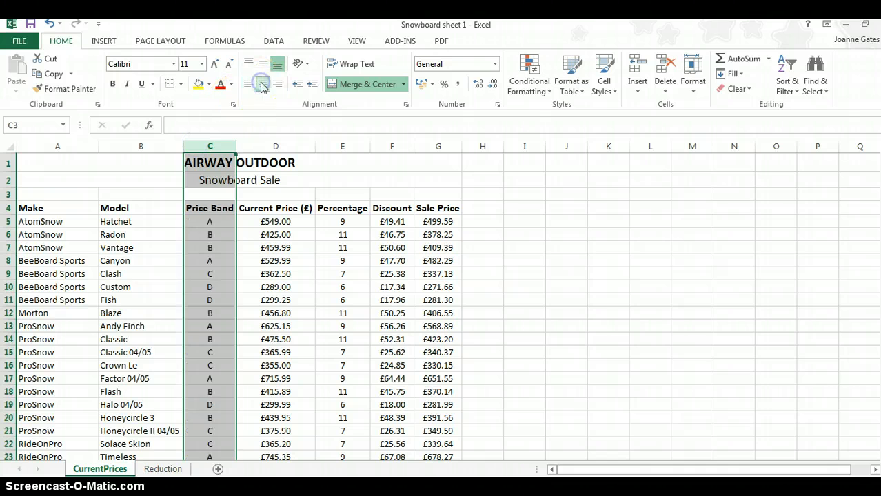
{"action": "left_click", "coordinate": [551, 328]}
- Apply All Borders to the whole price table, from the title in A1 to G23
{"action": "scroll", "coordinate": [555, 301], "scroll_direction": "down", "scroll_amount": 2}
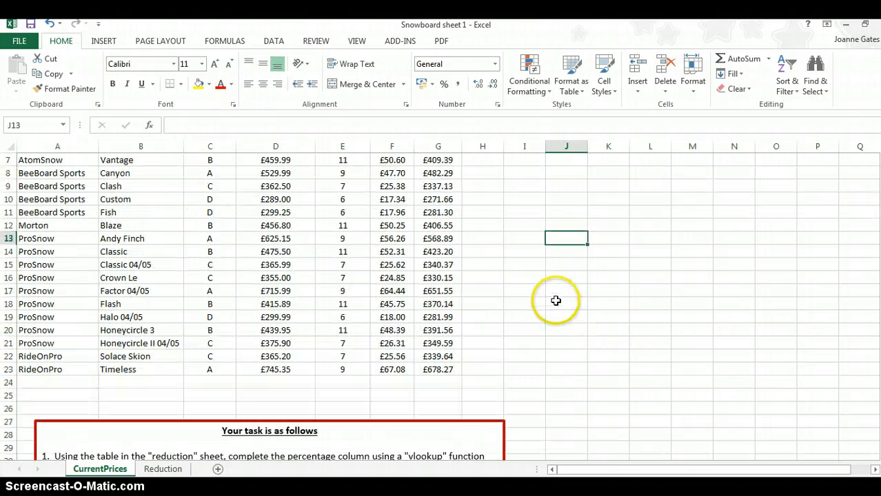
{"action": "scroll", "coordinate": [872, 287], "scroll_direction": "up", "scroll_amount": 2}
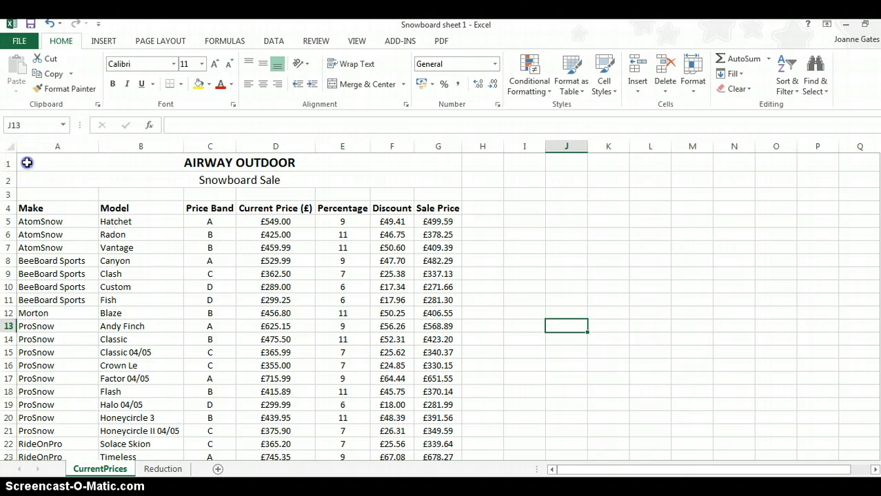
{"action": "left_click_drag", "start_coordinate": [27, 163], "coordinate": [68, 179]}
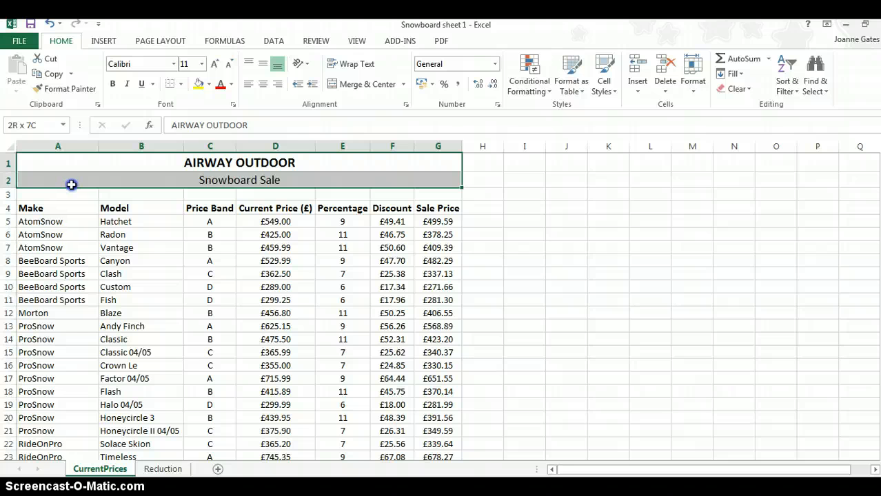
{"action": "left_click_drag", "start_coordinate": [72, 189], "coordinate": [123, 395]}
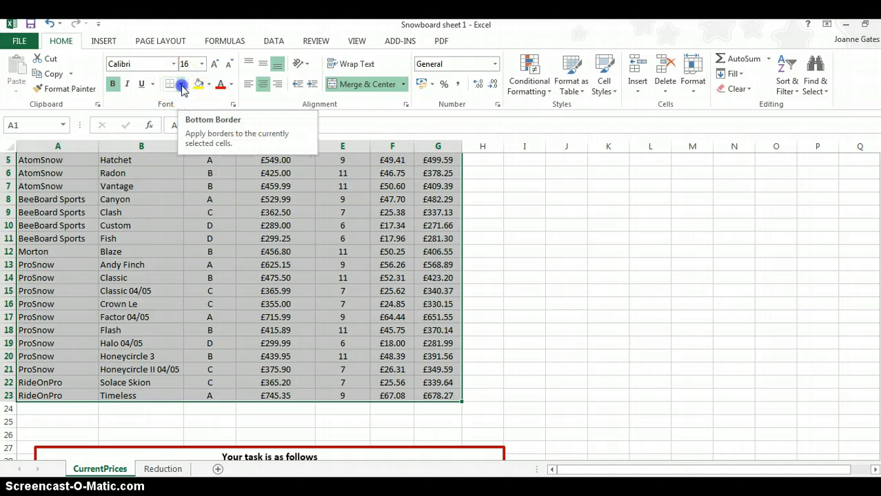
{"action": "left_click", "coordinate": [183, 88]}
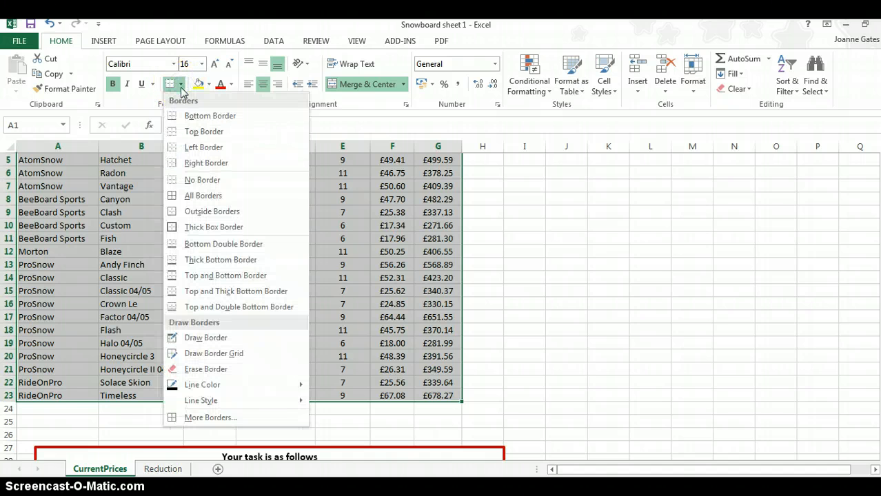
{"action": "left_click", "coordinate": [192, 197]}
{"action": "scroll", "coordinate": [191, 190], "scroll_direction": "up", "scroll_amount": 2}
{"action": "left_click", "coordinate": [567, 297]}
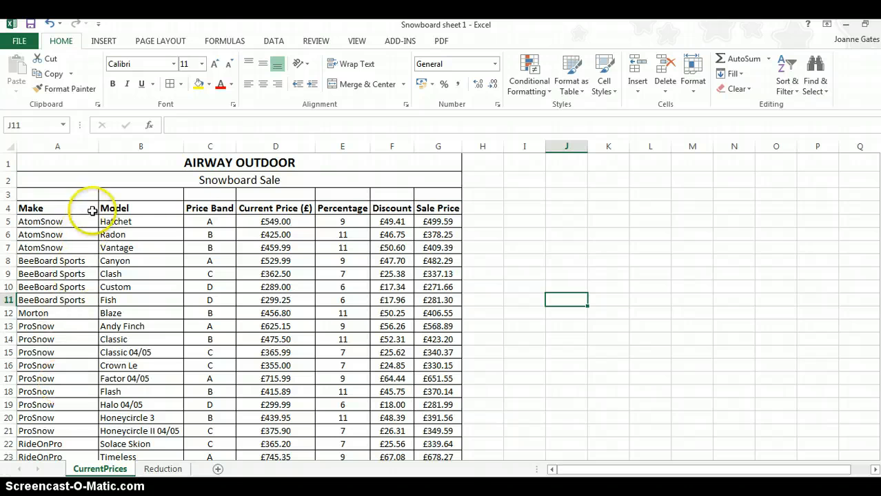
{"action": "left_click", "coordinate": [67, 159]}
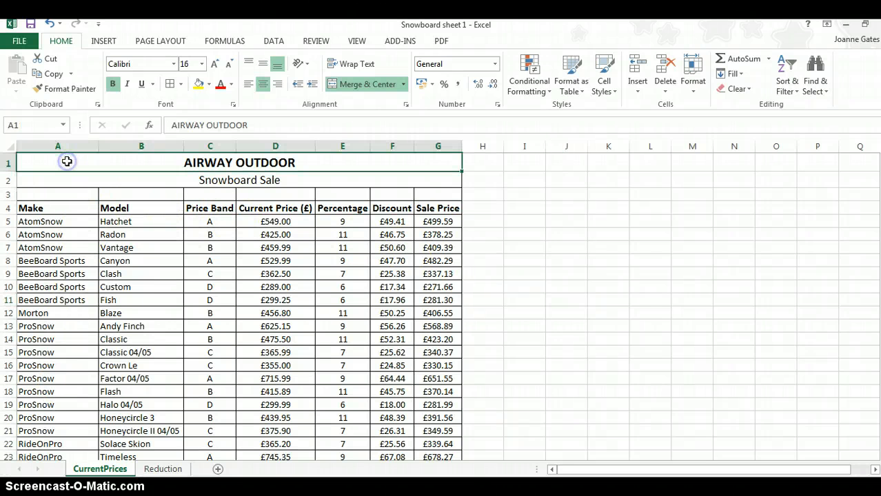
{"action": "left_click", "coordinate": [209, 85]}
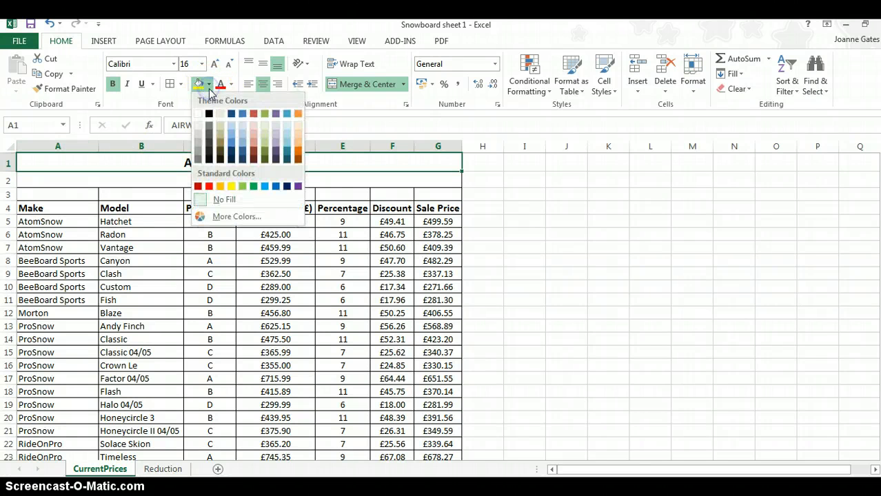
{"action": "left_click", "coordinate": [288, 135]}
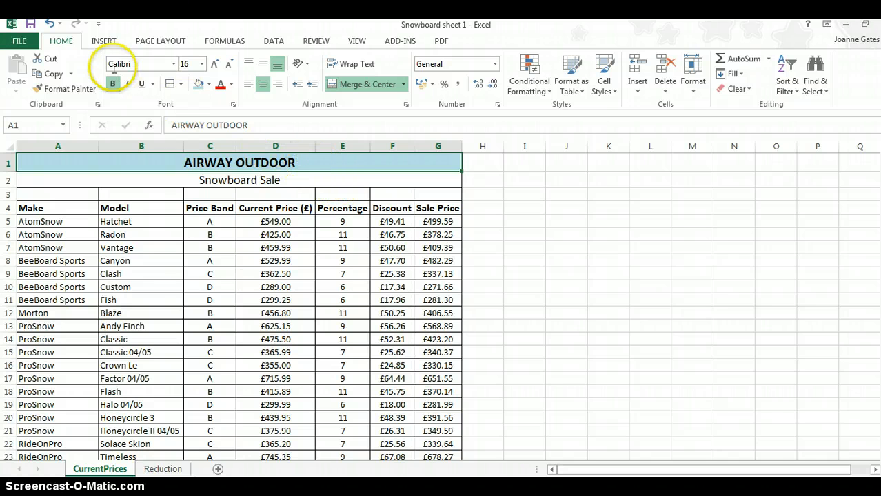
{"action": "left_click", "coordinate": [52, 24]}
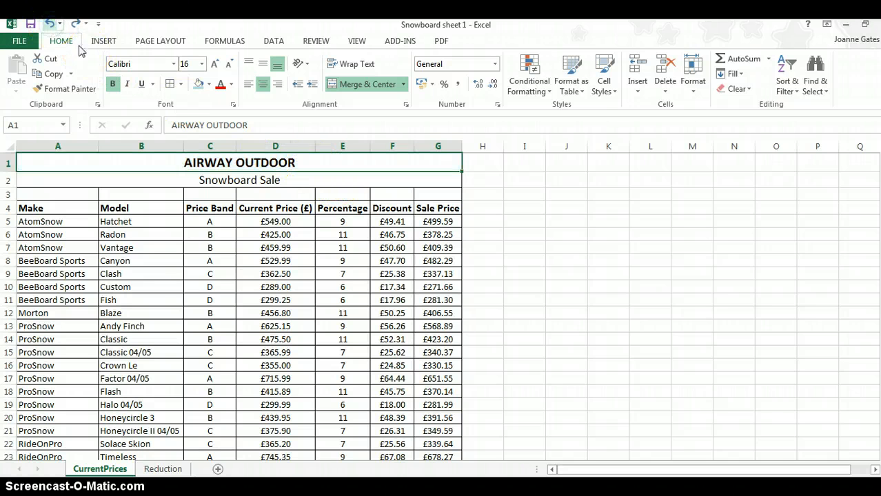
- Fill the merged AIRWAY OUTDOOR title cell A1 with a light aqua-blue theme colour
{"action": "left_click", "coordinate": [190, 180]}
{"action": "left_click", "coordinate": [171, 161]}
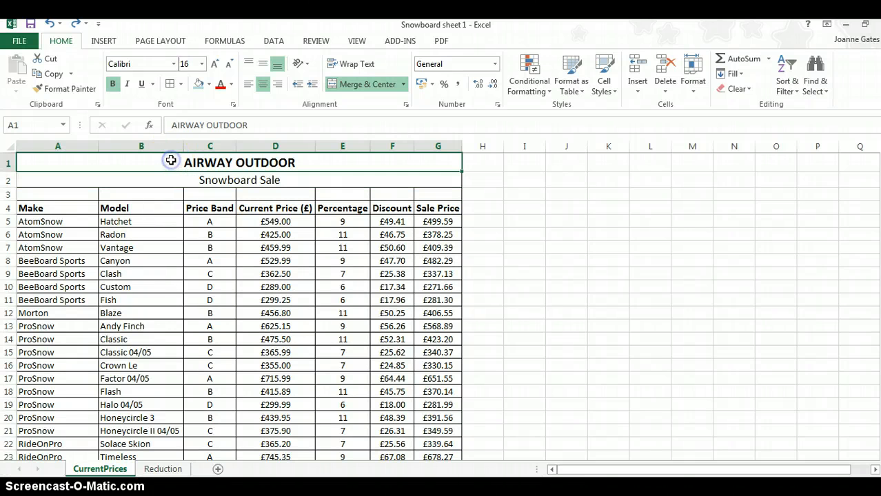
{"action": "left_click", "coordinate": [209, 85]}
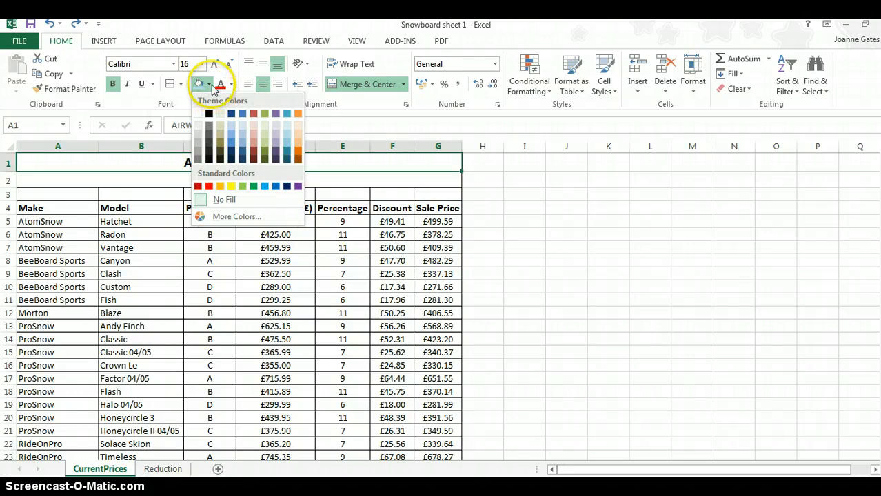
{"action": "left_click", "coordinate": [287, 126]}
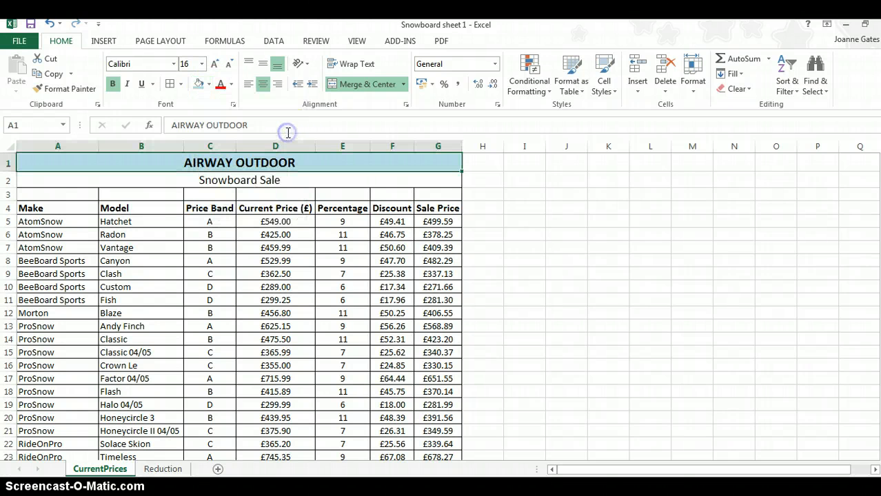
- Fill the merged Snowboard Sale subtitle cell A2 with a pale turquoise chosen from the additional standard colours
{"action": "left_click", "coordinate": [281, 181]}
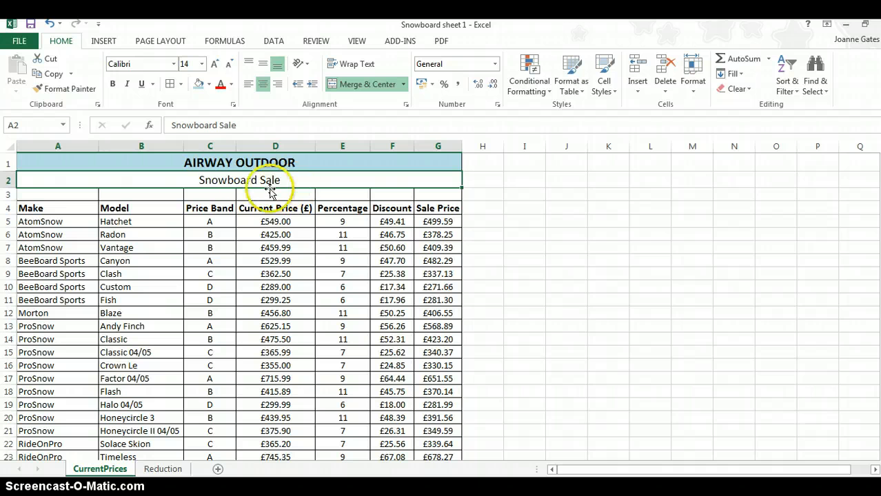
{"action": "left_click", "coordinate": [209, 84]}
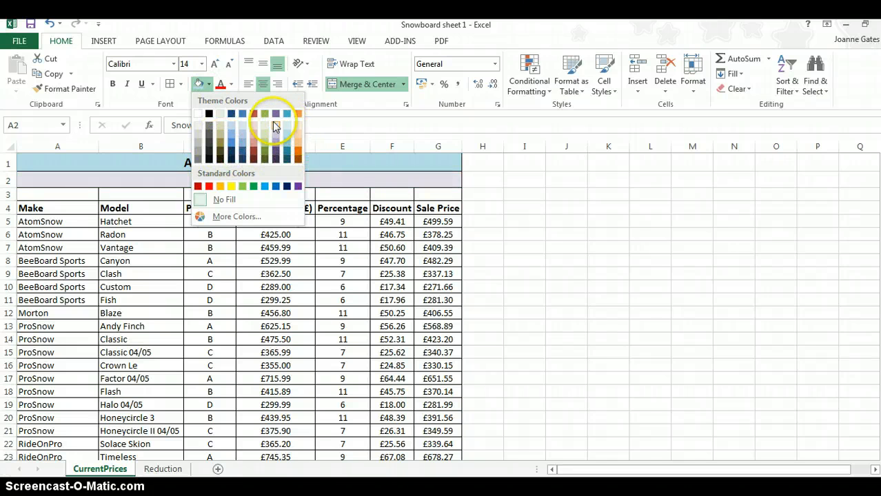
{"action": "left_click", "coordinate": [222, 217]}
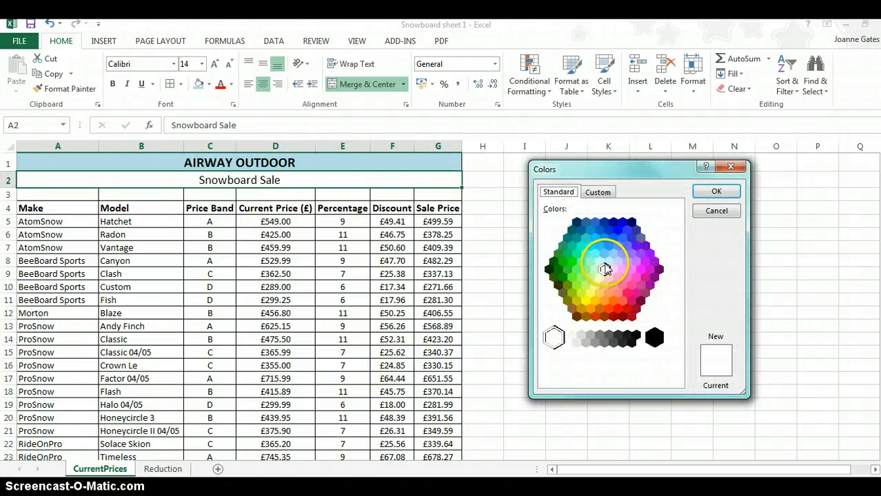
{"action": "left_click", "coordinate": [599, 262]}
{"action": "left_click", "coordinate": [716, 190]}
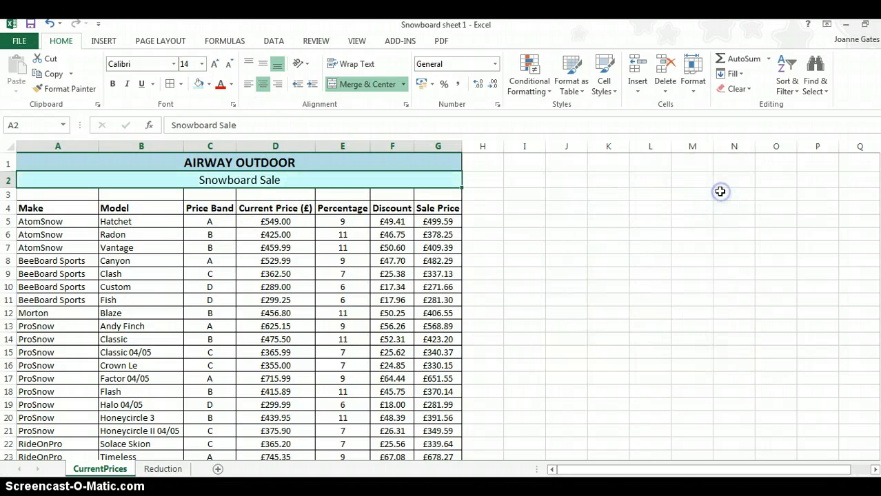
{"action": "left_click", "coordinate": [594, 193]}
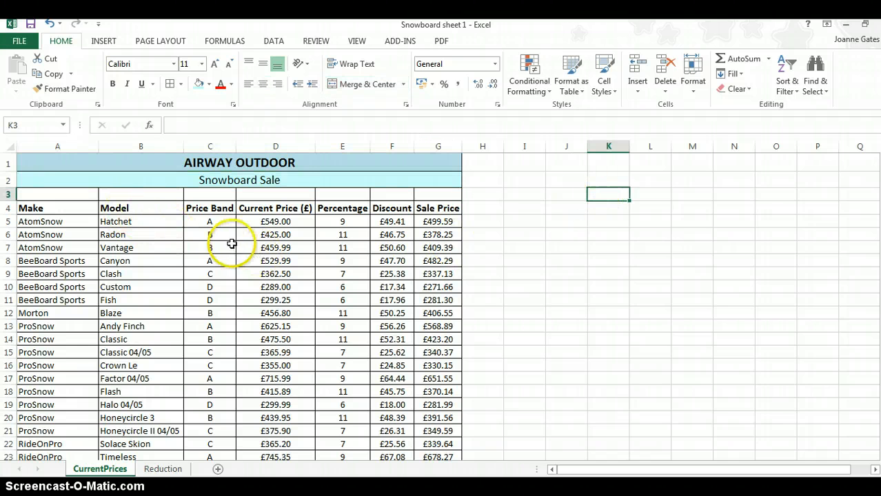
- Fill the Discount column from its heading in F4 down to F23 with a pale pink from the additional standard colours
{"action": "left_click", "coordinate": [390, 209]}
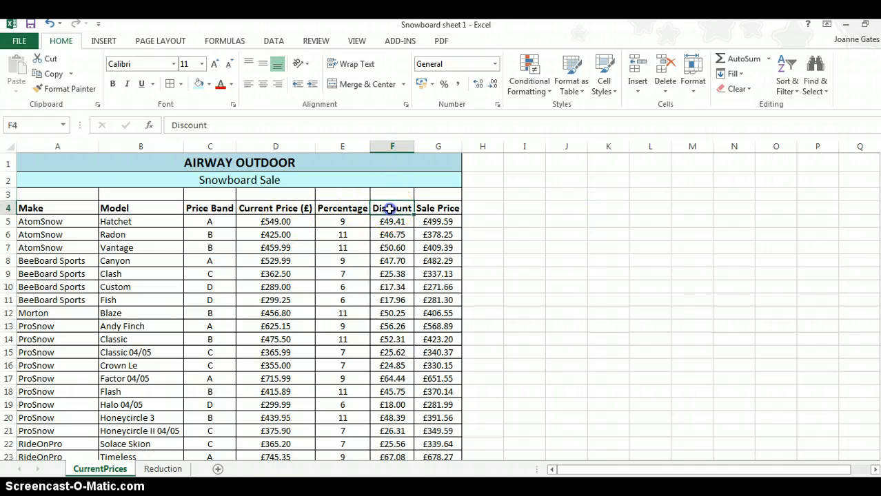
{"action": "left_click_drag", "start_coordinate": [389, 209], "coordinate": [392, 436]}
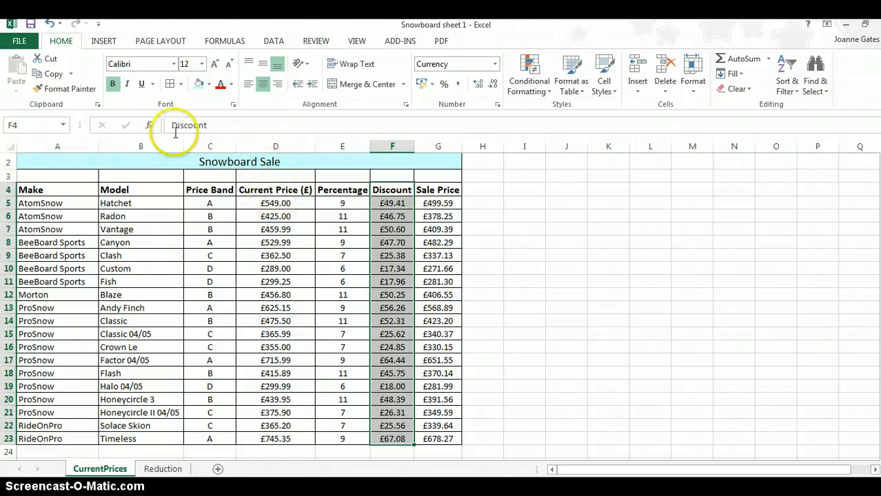
{"action": "left_click", "coordinate": [209, 83]}
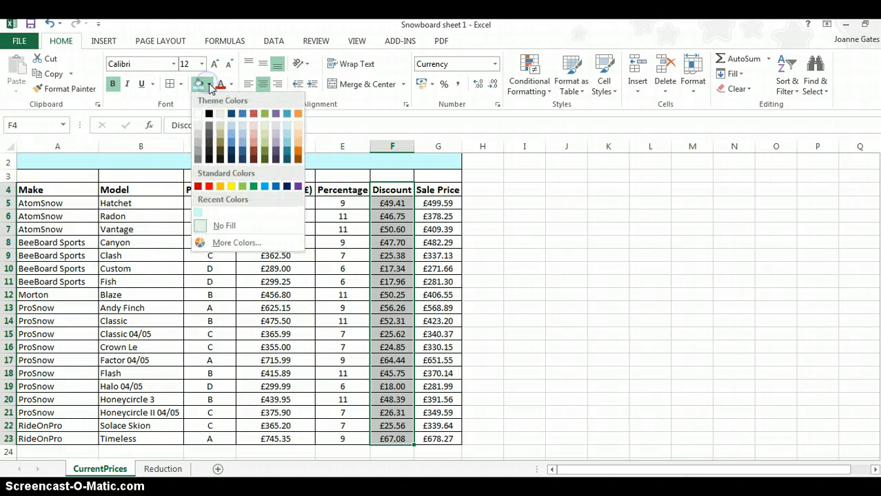
{"action": "left_click", "coordinate": [215, 242]}
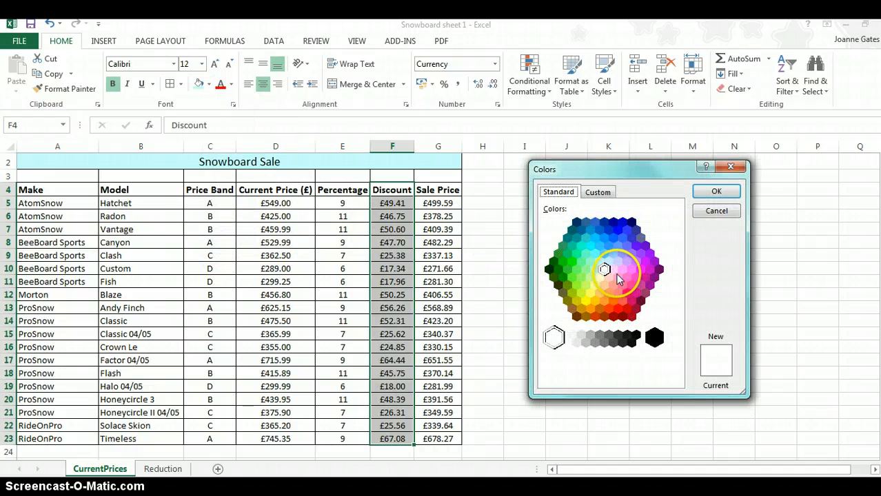
{"action": "left_click", "coordinate": [612, 269]}
{"action": "left_click", "coordinate": [723, 191]}
{"action": "left_click", "coordinate": [614, 256]}
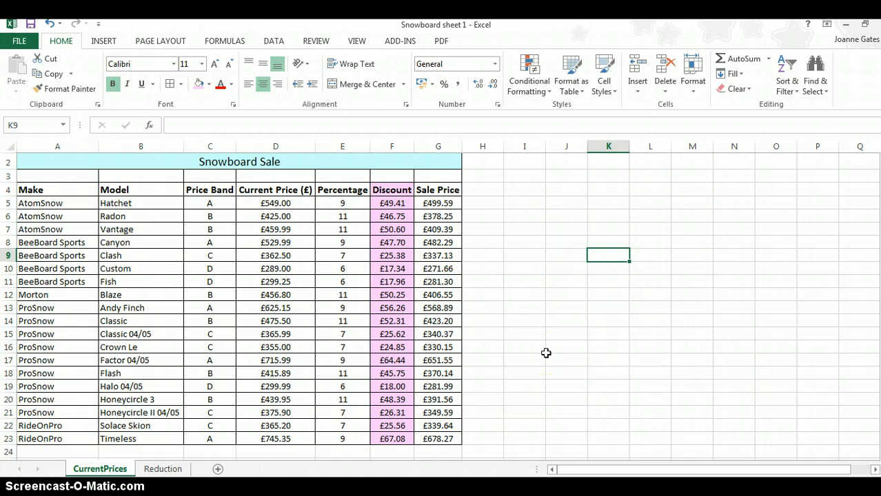
{"action": "scroll", "coordinate": [546, 352], "scroll_direction": "down", "scroll_amount": 7}
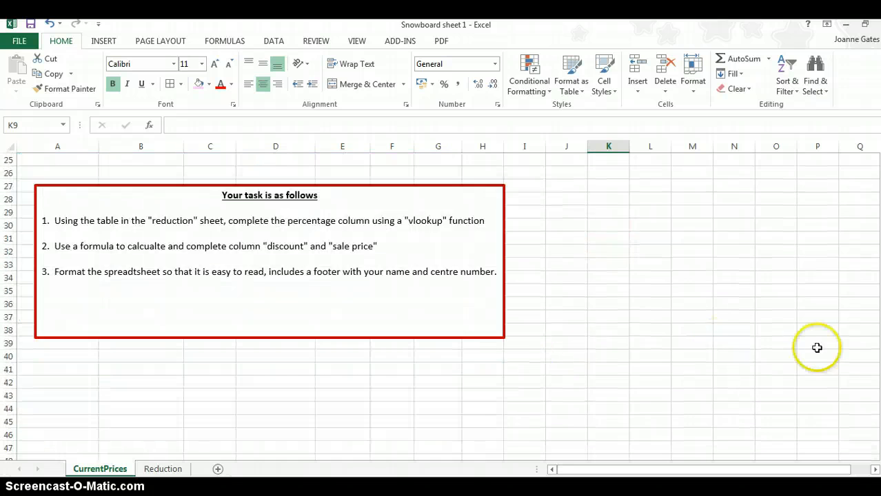
{"action": "scroll", "coordinate": [863, 204], "scroll_direction": "up", "scroll_amount": 7}
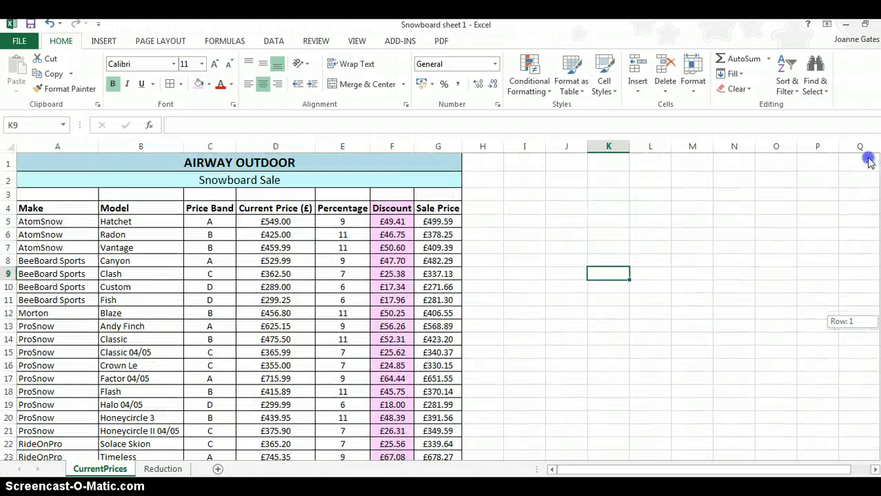